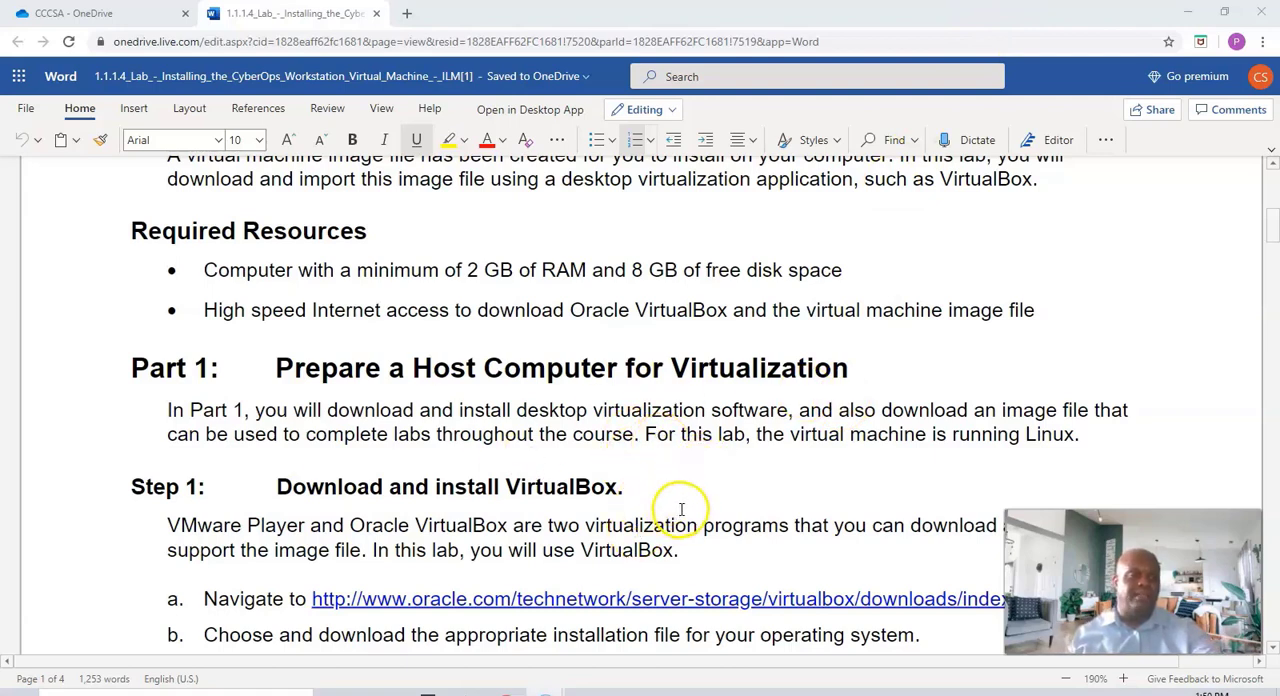
Open the Oracle VirtualBox downloads page linked in Step 1 of the lab document
{"action": "scroll", "coordinate": [690, 505], "scroll_direction": "down", "scroll_amount": 3}
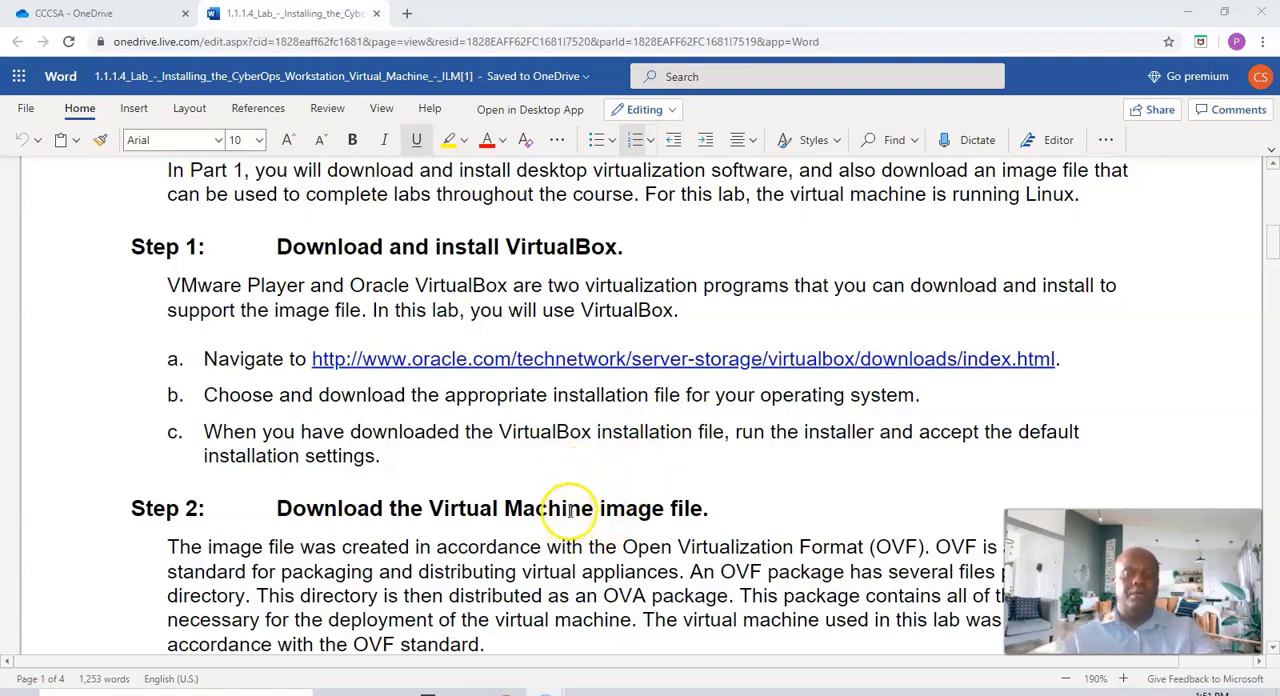
{"action": "left_click", "coordinate": [573, 364]}
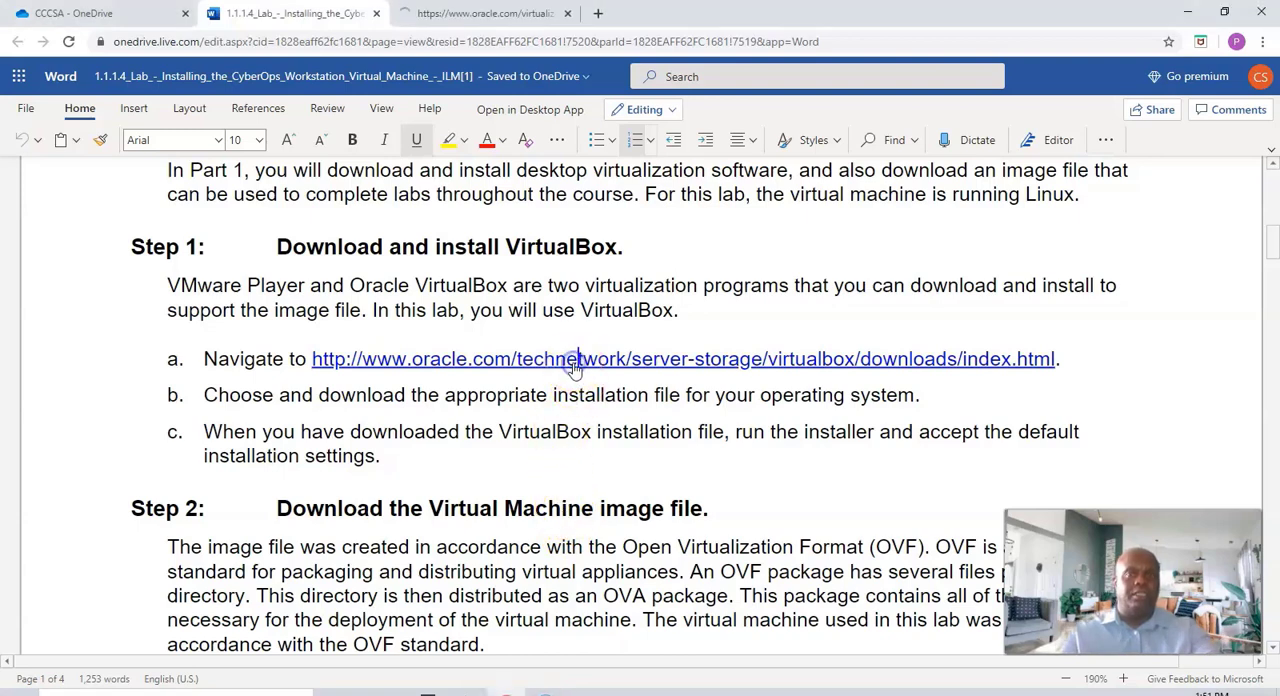
{"action": "left_click", "coordinate": [506, 14]}
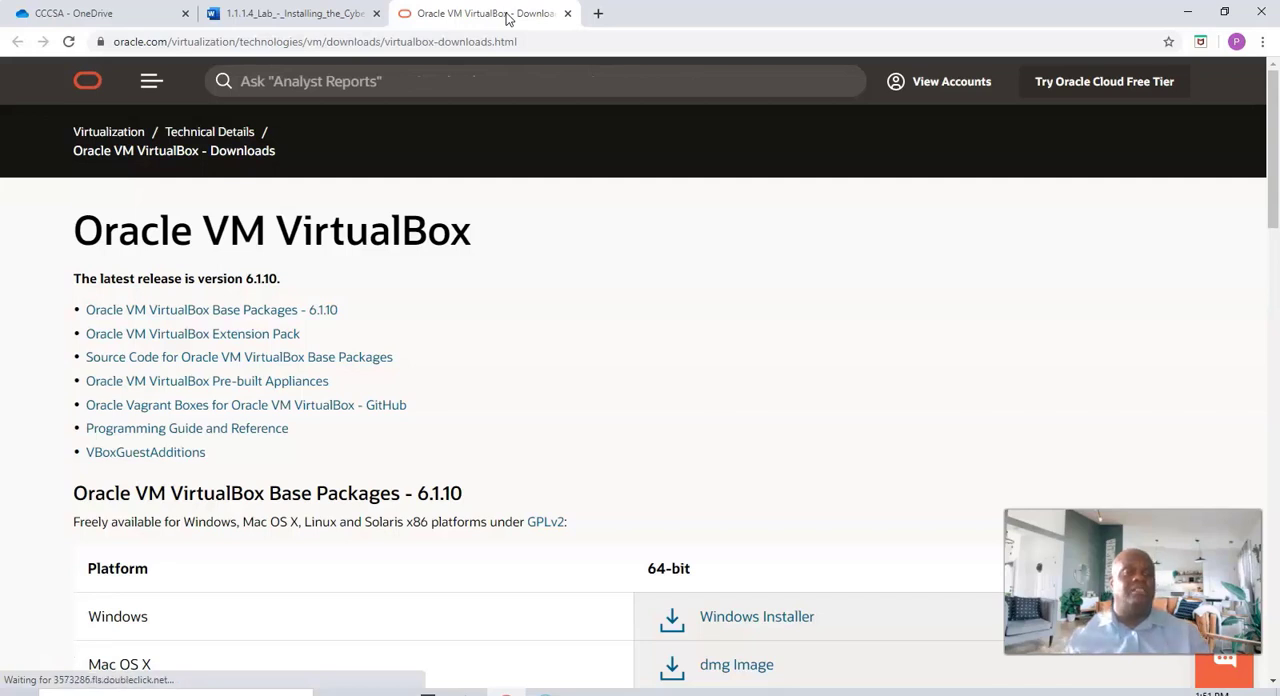
Review the VirtualBox base packages offered for each host platform and close the downloads page
{"action": "scroll", "coordinate": [669, 405], "scroll_direction": "down", "scroll_amount": 3}
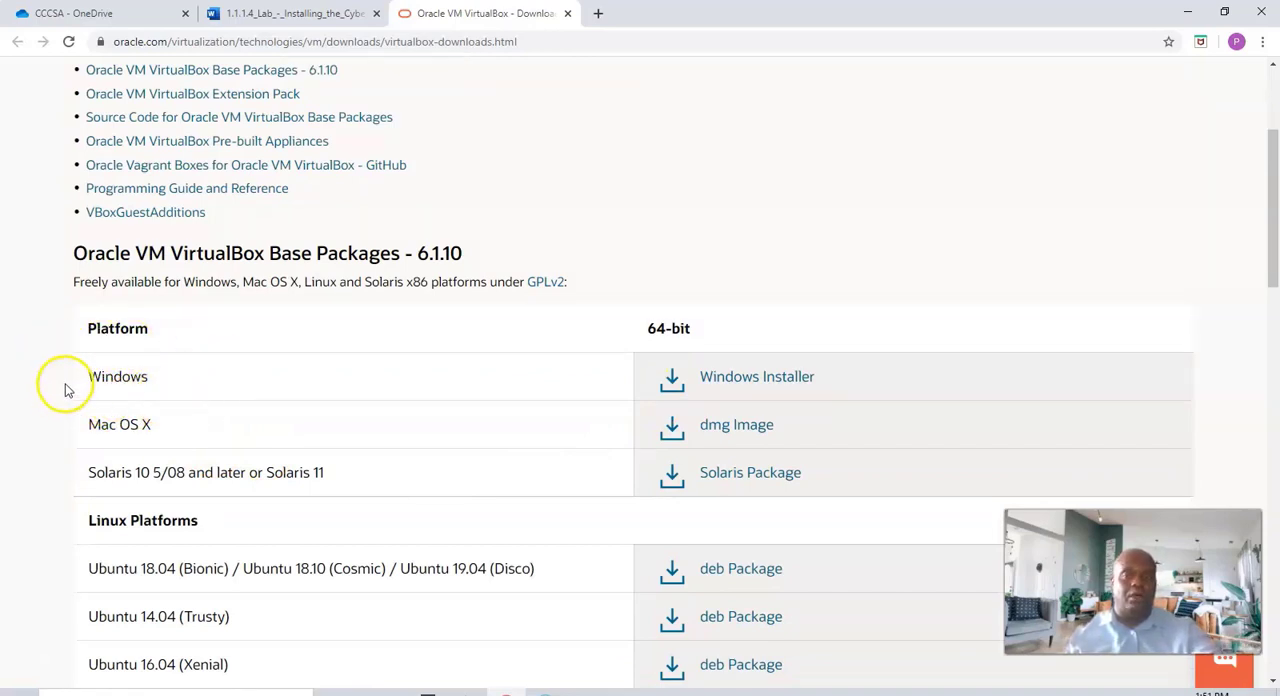
{"action": "scroll", "coordinate": [166, 451], "scroll_direction": "down", "scroll_amount": 3}
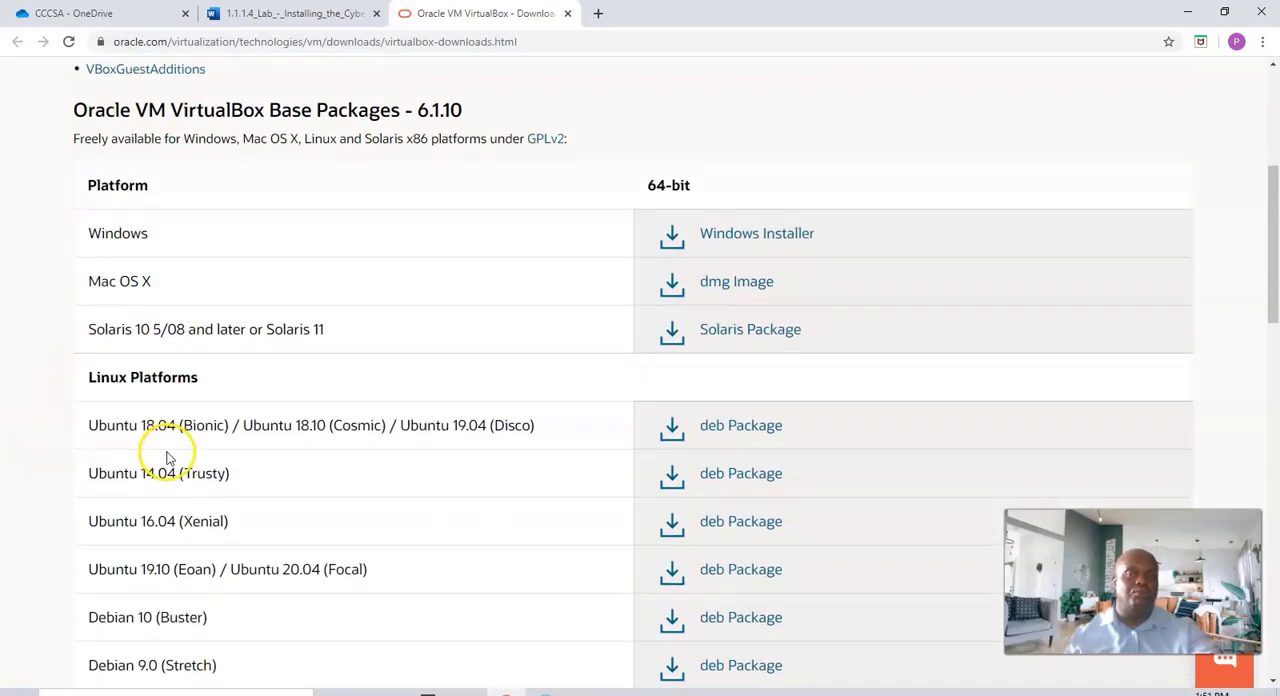
{"action": "scroll", "coordinate": [157, 449], "scroll_direction": "up", "scroll_amount": 3}
{"action": "scroll", "coordinate": [160, 444], "scroll_direction": "down", "scroll_amount": 3}
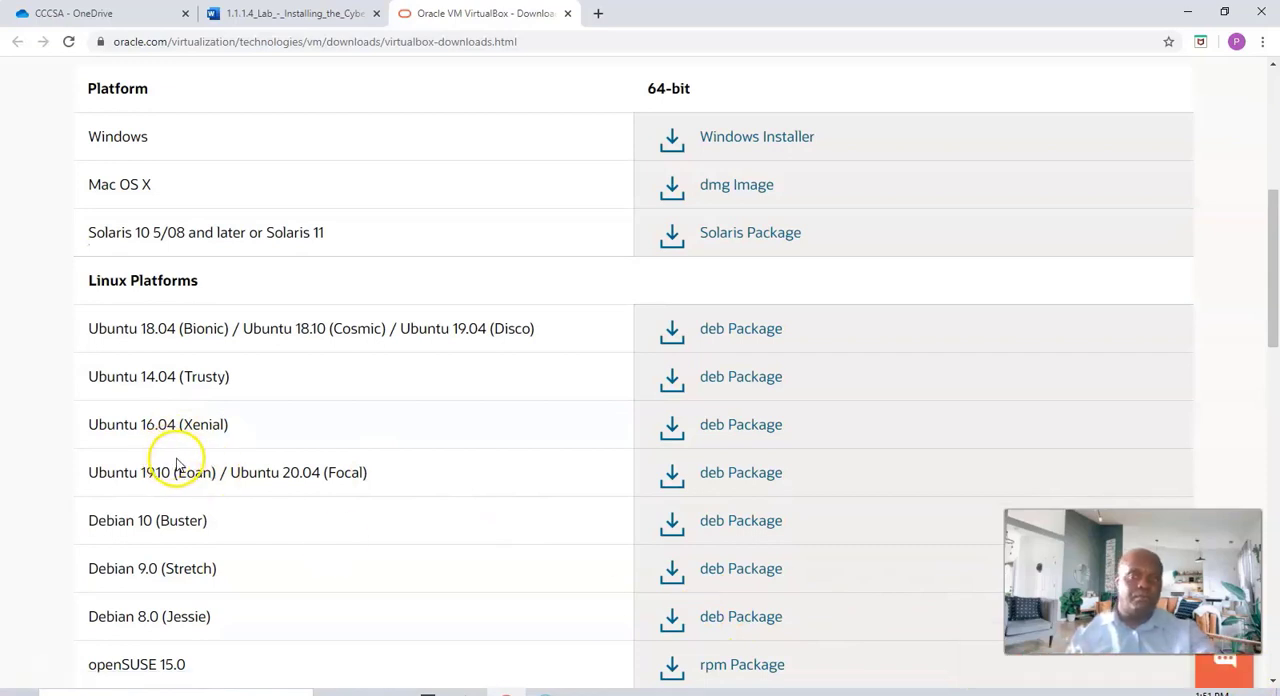
{"action": "scroll", "coordinate": [155, 465], "scroll_direction": "up", "scroll_amount": 1}
{"action": "scroll", "coordinate": [155, 465], "scroll_direction": "up", "scroll_amount": 1}
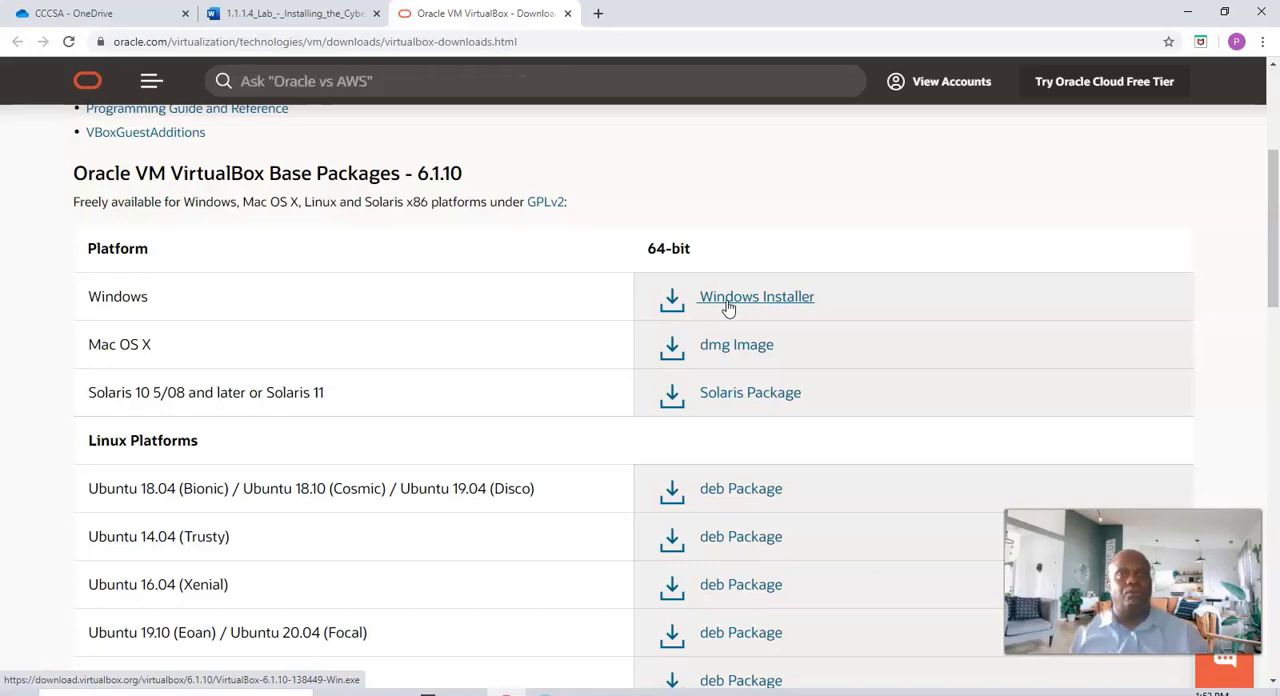
{"action": "left_click", "coordinate": [567, 13]}
Read the lab instructions on downloading the virtual machine image and importing it into VirtualBox
{"action": "scroll", "coordinate": [523, 329], "scroll_direction": "down", "scroll_amount": 5}
{"action": "scroll", "coordinate": [497, 351], "scroll_direction": "up", "scroll_amount": 2}
{"action": "scroll", "coordinate": [497, 355], "scroll_direction": "up", "scroll_amount": 1}
{"action": "scroll", "coordinate": [497, 355], "scroll_direction": "down", "scroll_amount": 1}
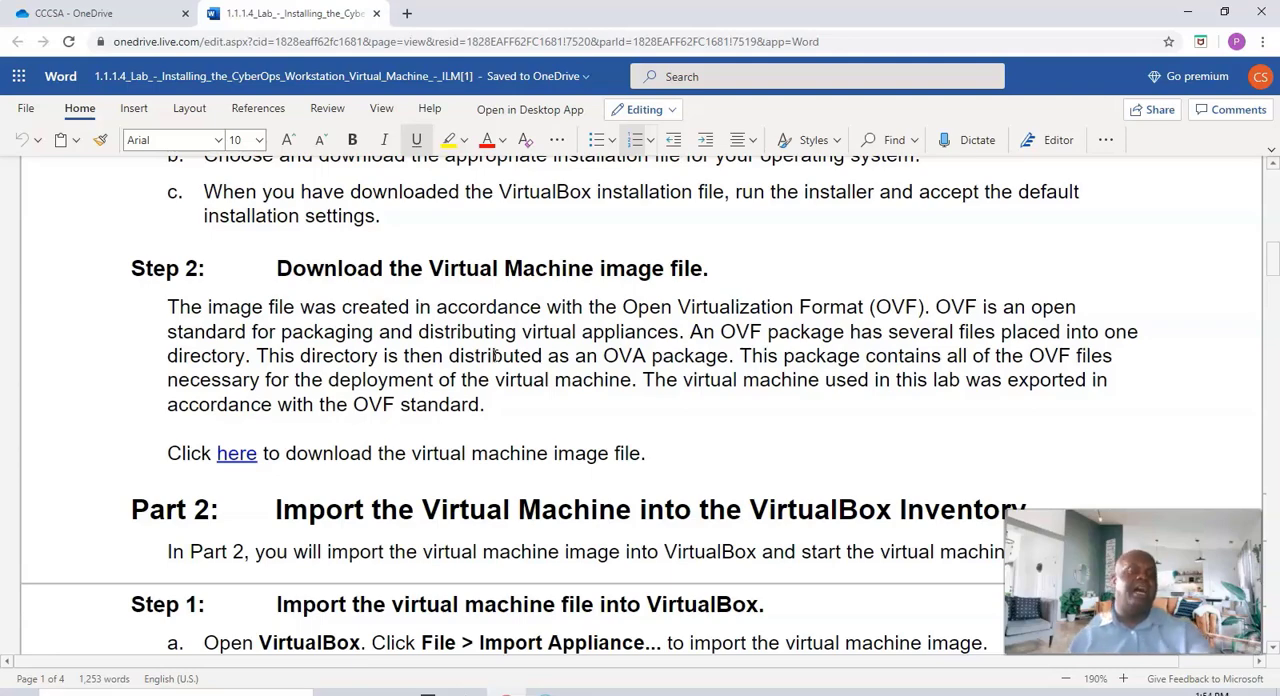
{"action": "scroll", "coordinate": [418, 451], "scroll_direction": "down", "scroll_amount": 3}
{"action": "scroll", "coordinate": [410, 447], "scroll_direction": "down", "scroll_amount": 3}
{"action": "scroll", "coordinate": [400, 443], "scroll_direction": "up", "scroll_amount": 2}
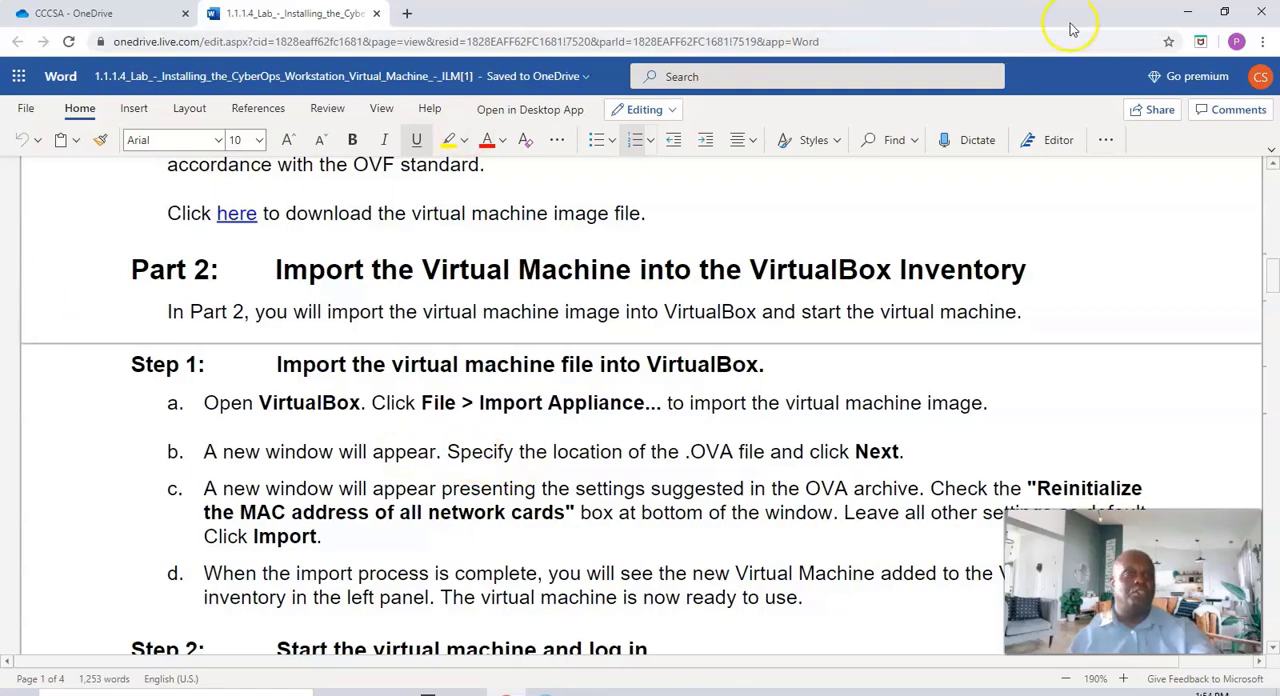
Switch to the desktop, run the VirtualBox installer, and exit its setup wizard without installing
{"action": "left_click", "coordinate": [1188, 11]}
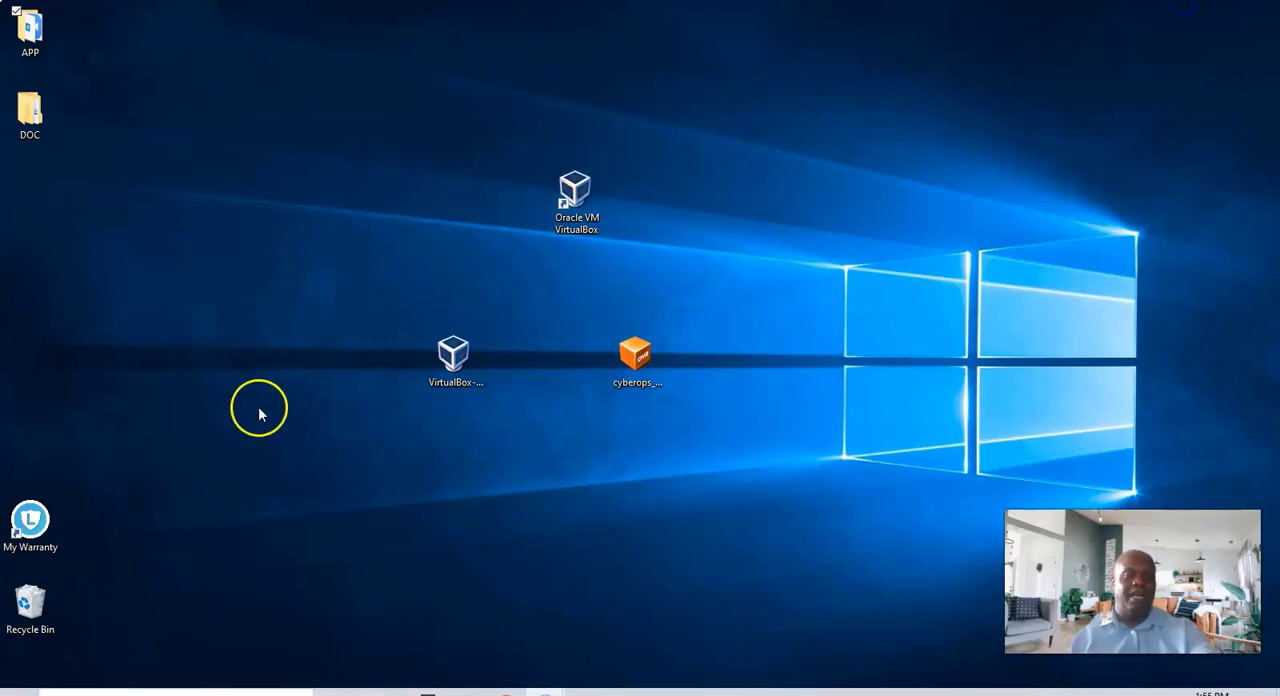
{"action": "left_click", "coordinate": [452, 366]}
{"action": "left_click_drag", "start_coordinate": [634, 357], "coordinate": [631, 414]}
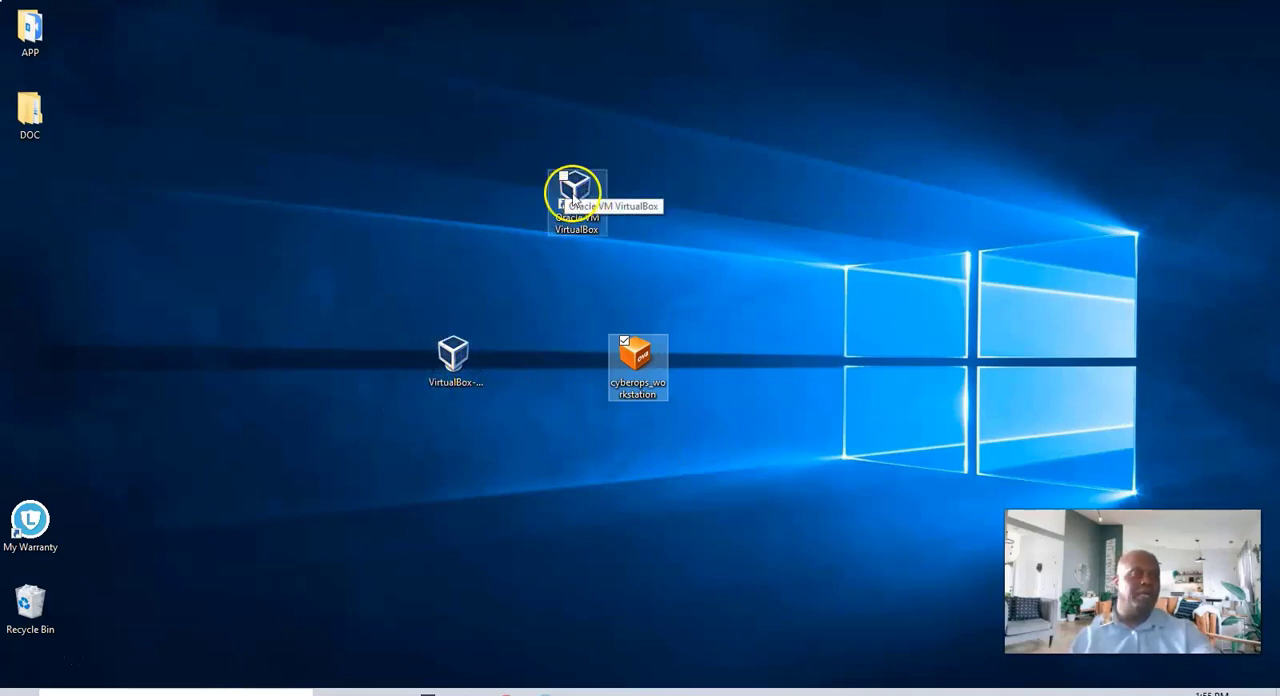
{"action": "left_click", "coordinate": [458, 358]}
{"action": "double_click", "coordinate": [457, 358]}
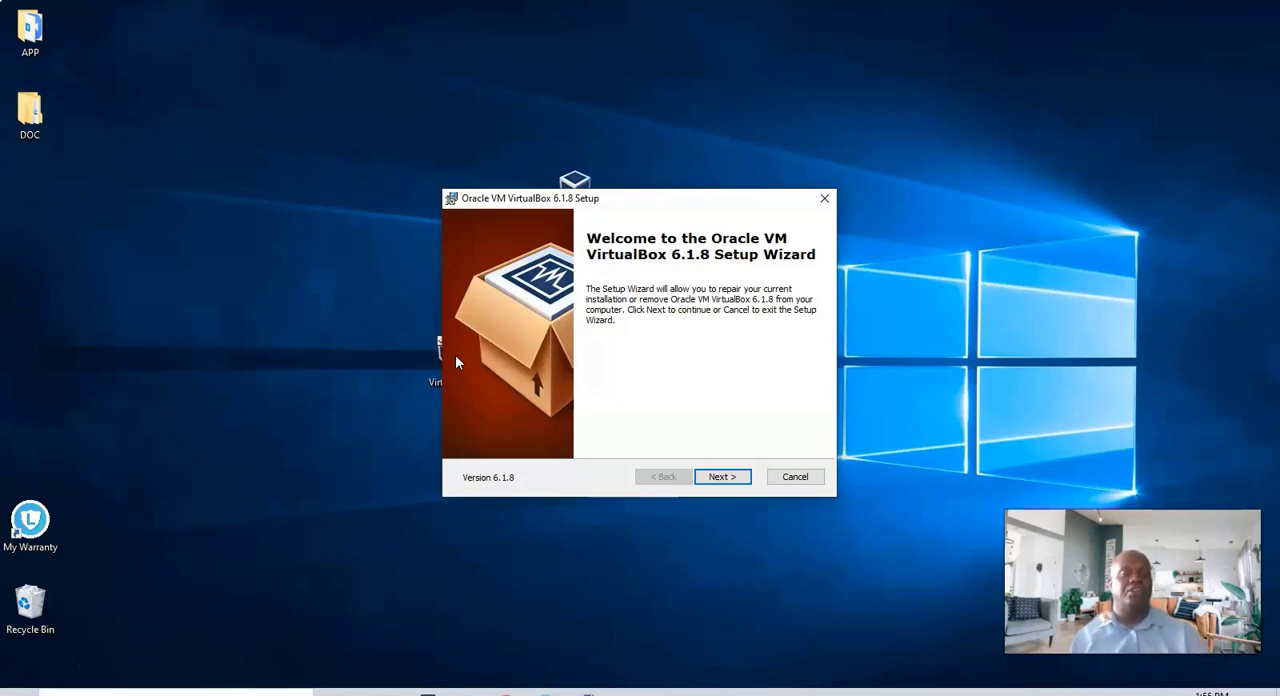
{"action": "left_click", "coordinate": [794, 477]}
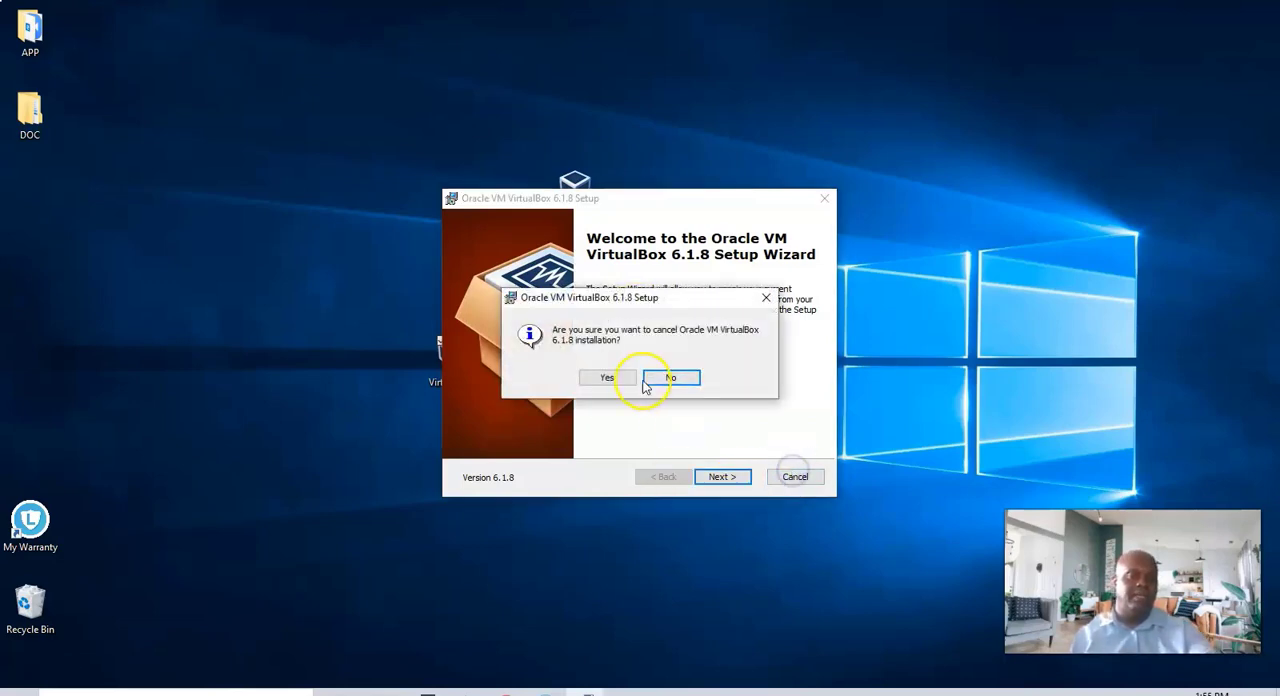
{"action": "left_click", "coordinate": [605, 377]}
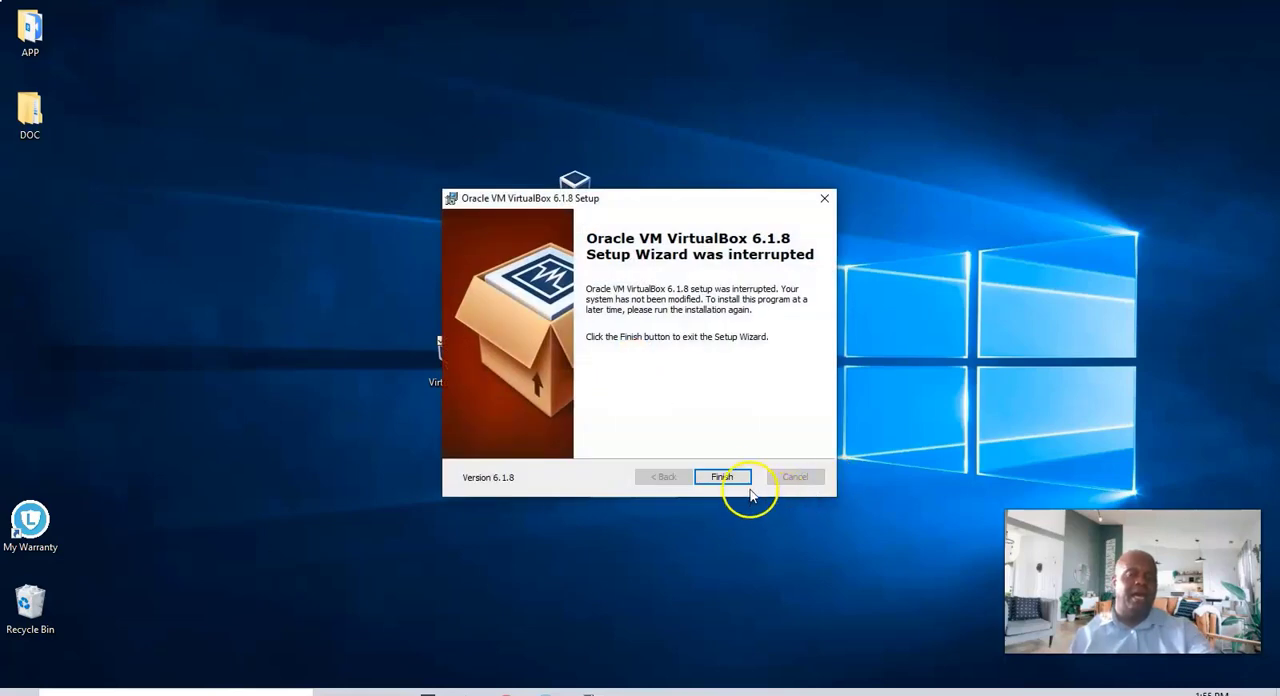
{"action": "left_click", "coordinate": [722, 477]}
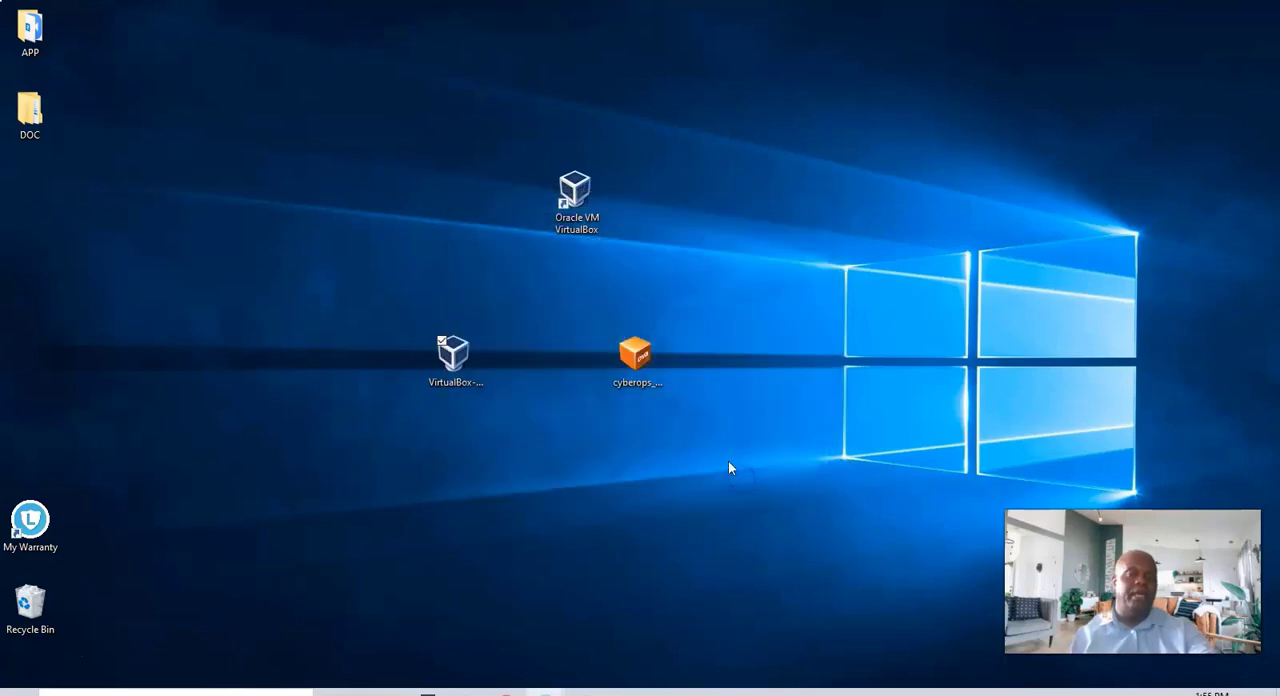
Launch Oracle VM VirtualBox from its desktop shortcut and move its window toward the middle of the desktop
{"action": "left_click", "coordinate": [572, 200]}
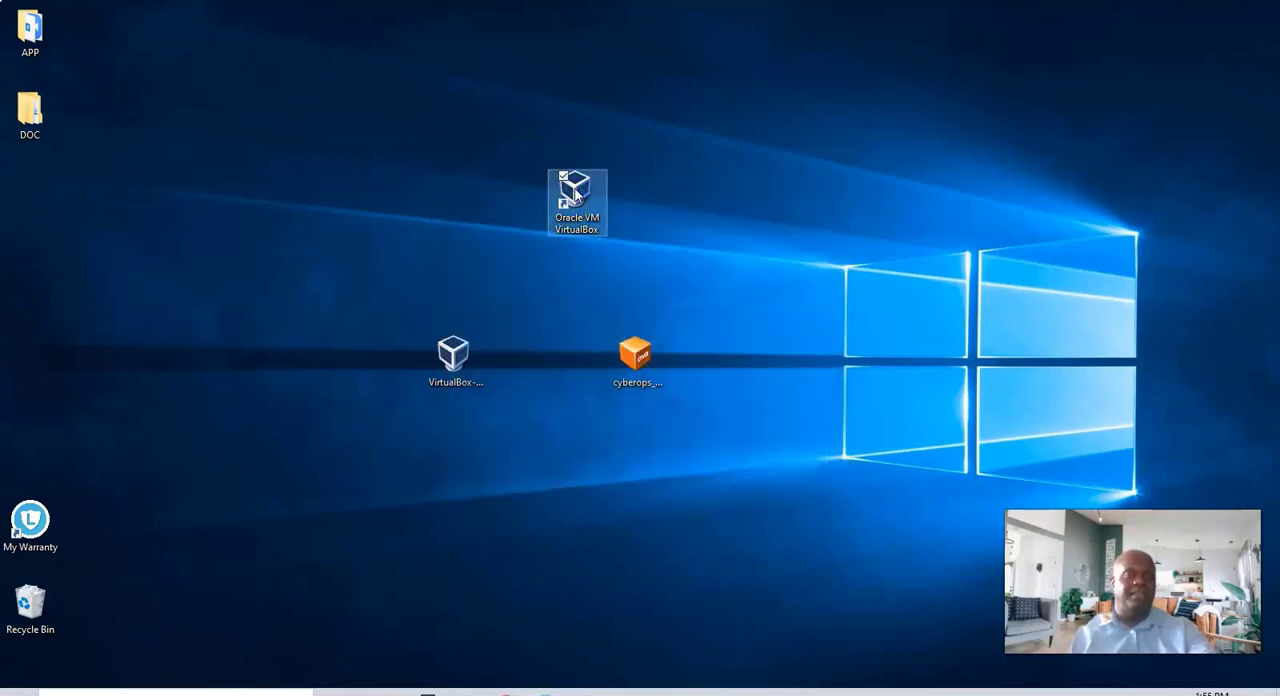
{"action": "double_click", "coordinate": [576, 195]}
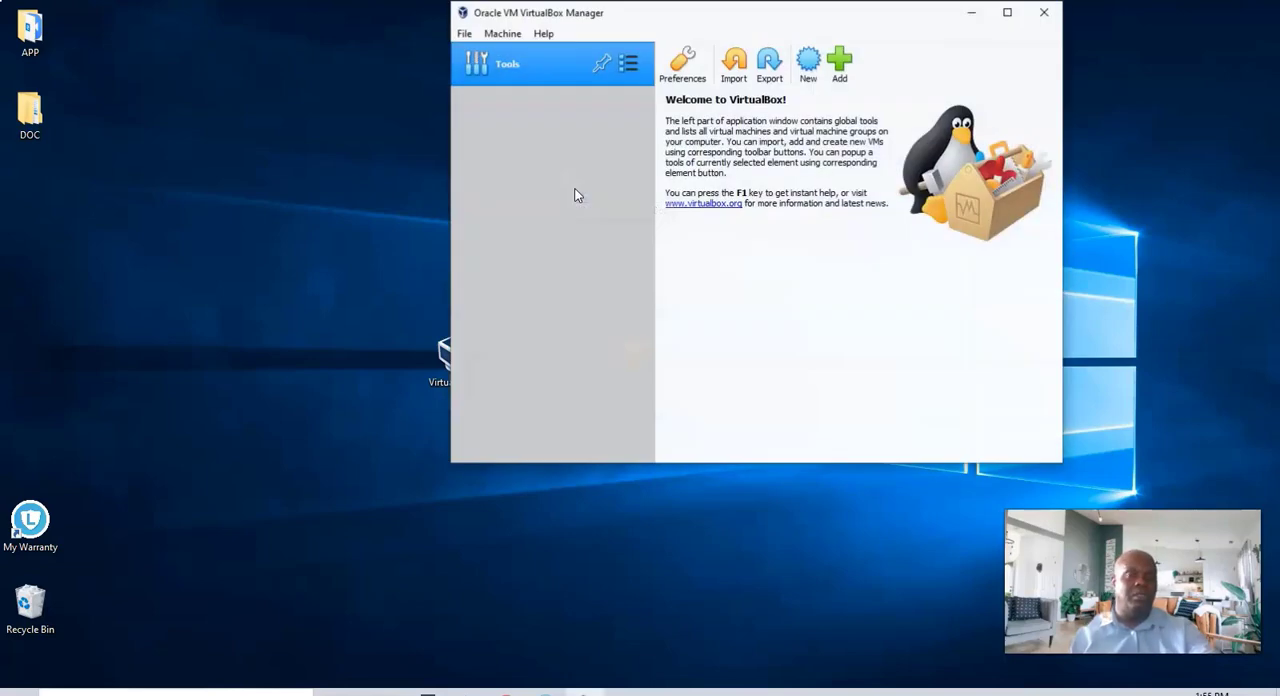
{"action": "left_click_drag", "start_coordinate": [767, 17], "coordinate": [681, 98]}
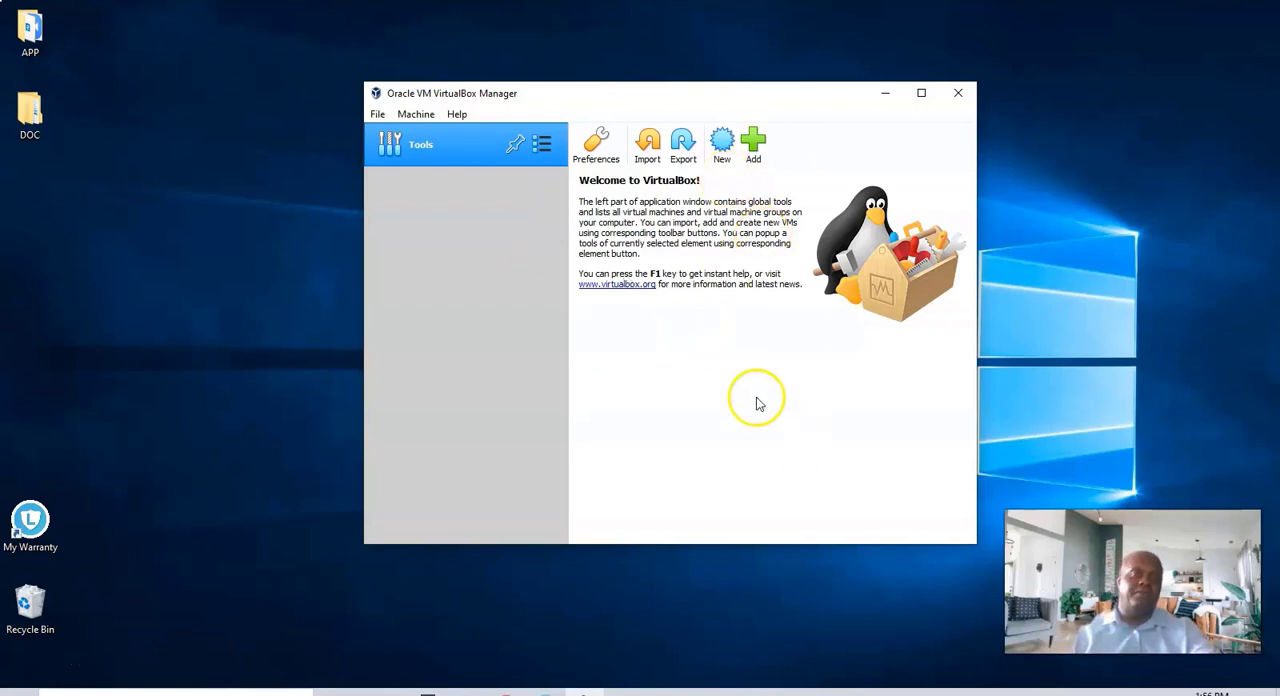
Check the import instructions in the lab document and return to VirtualBox Manager with its window maximized
{"action": "left_click", "coordinate": [611, 694]}
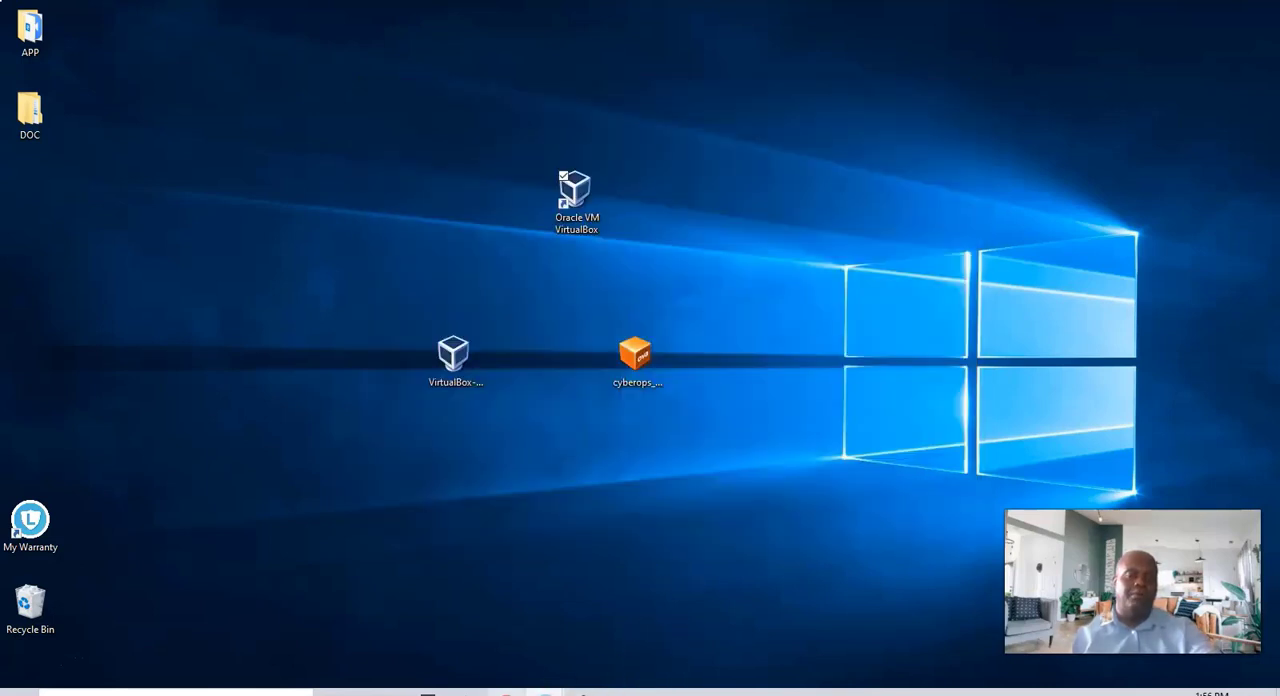
{"action": "left_click", "coordinate": [506, 693]}
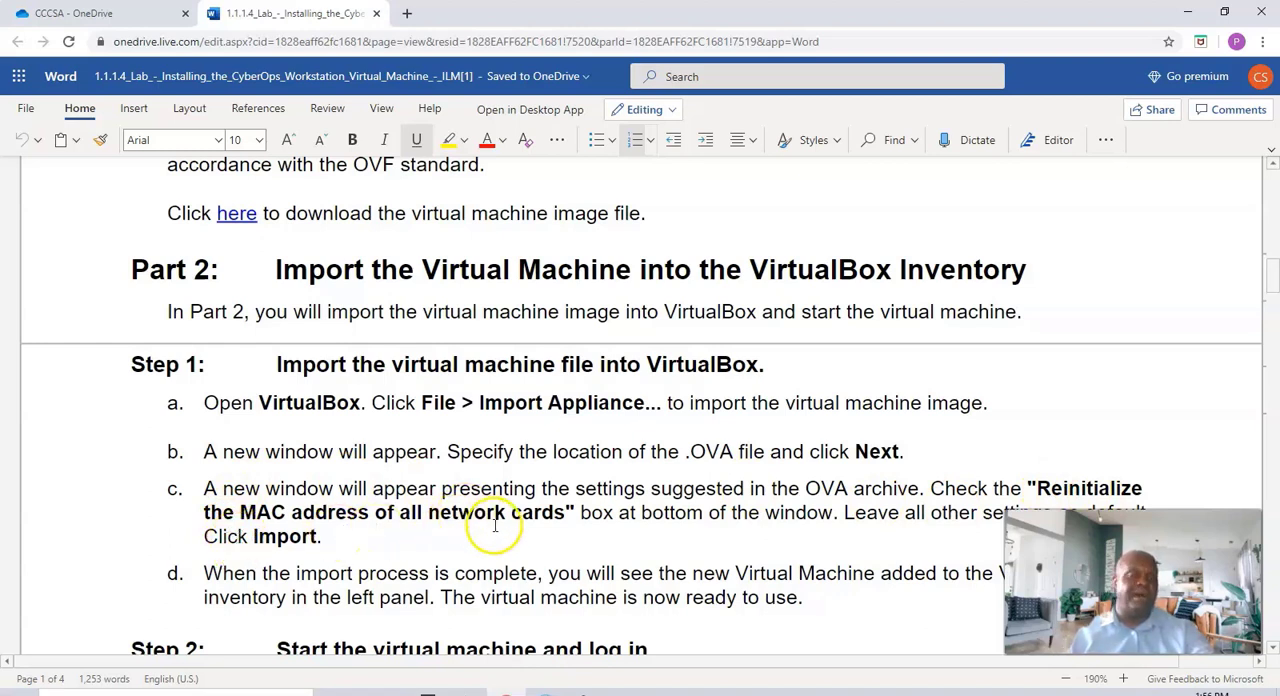
{"action": "left_click", "coordinate": [1186, 16]}
{"action": "double_click", "coordinate": [598, 225]}
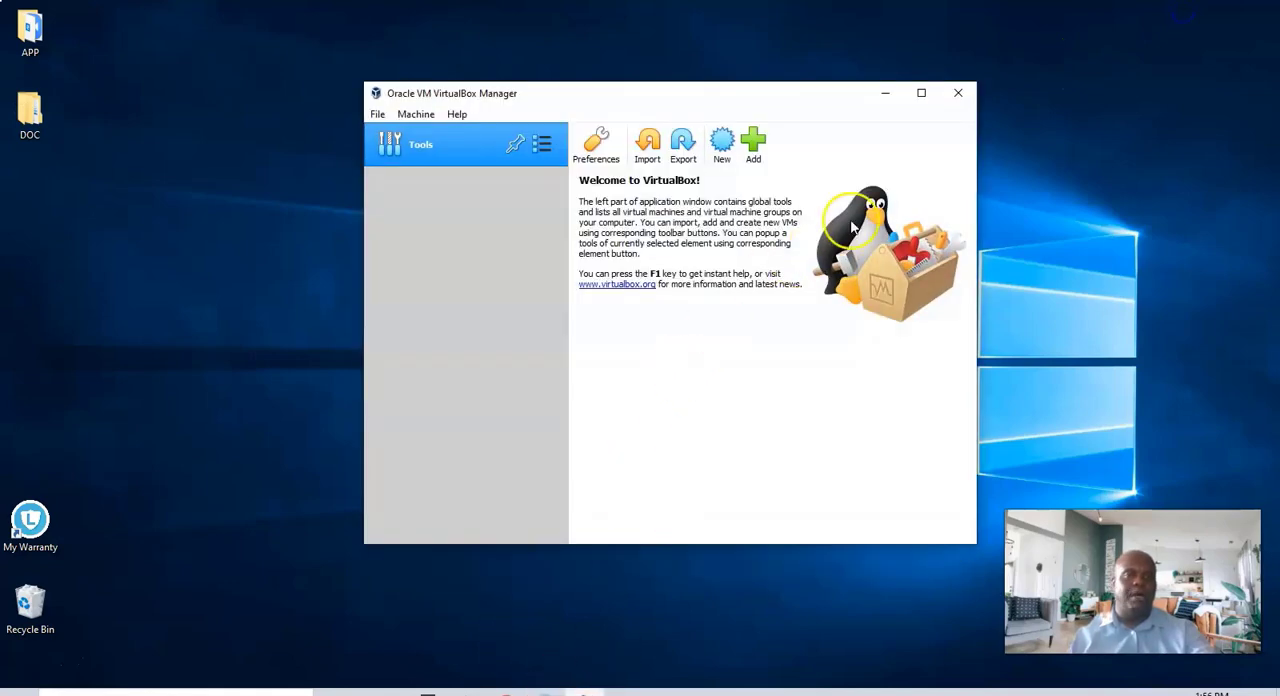
{"action": "left_click", "coordinate": [921, 92]}
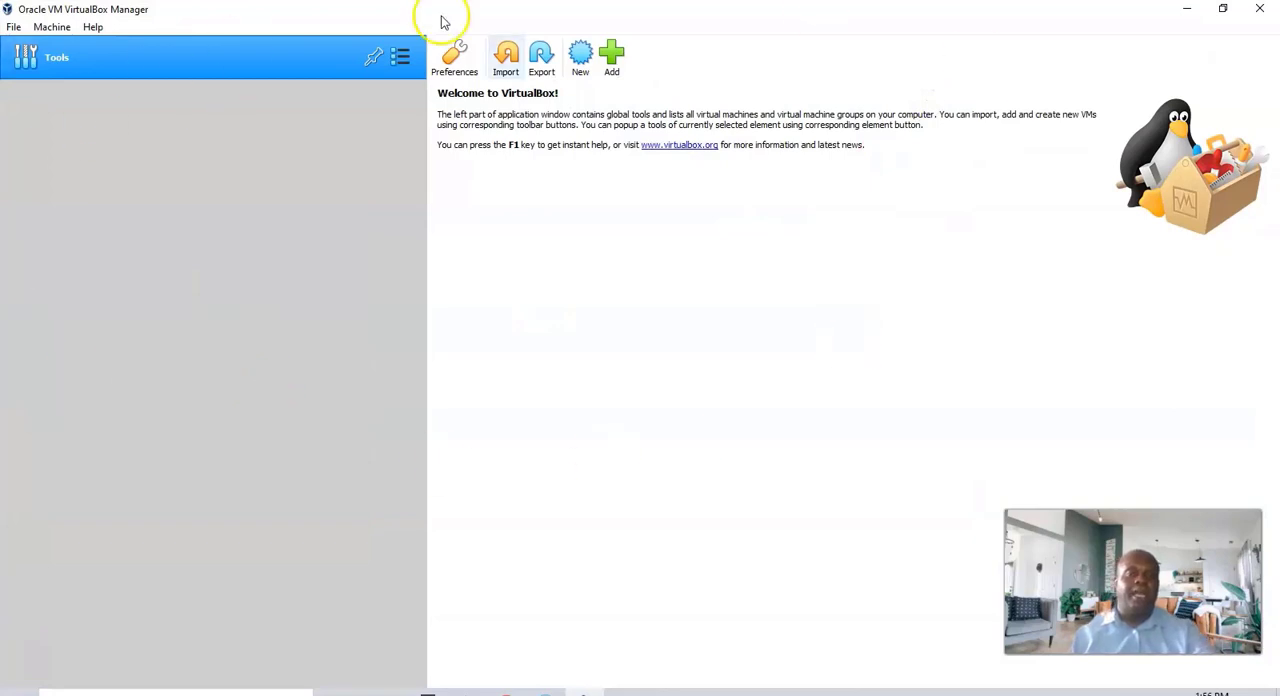
Start an appliance import from the local file system using cyberops_workstation.ova from the Desktop, and continue to the appliance settings
{"action": "left_click", "coordinate": [12, 27]}
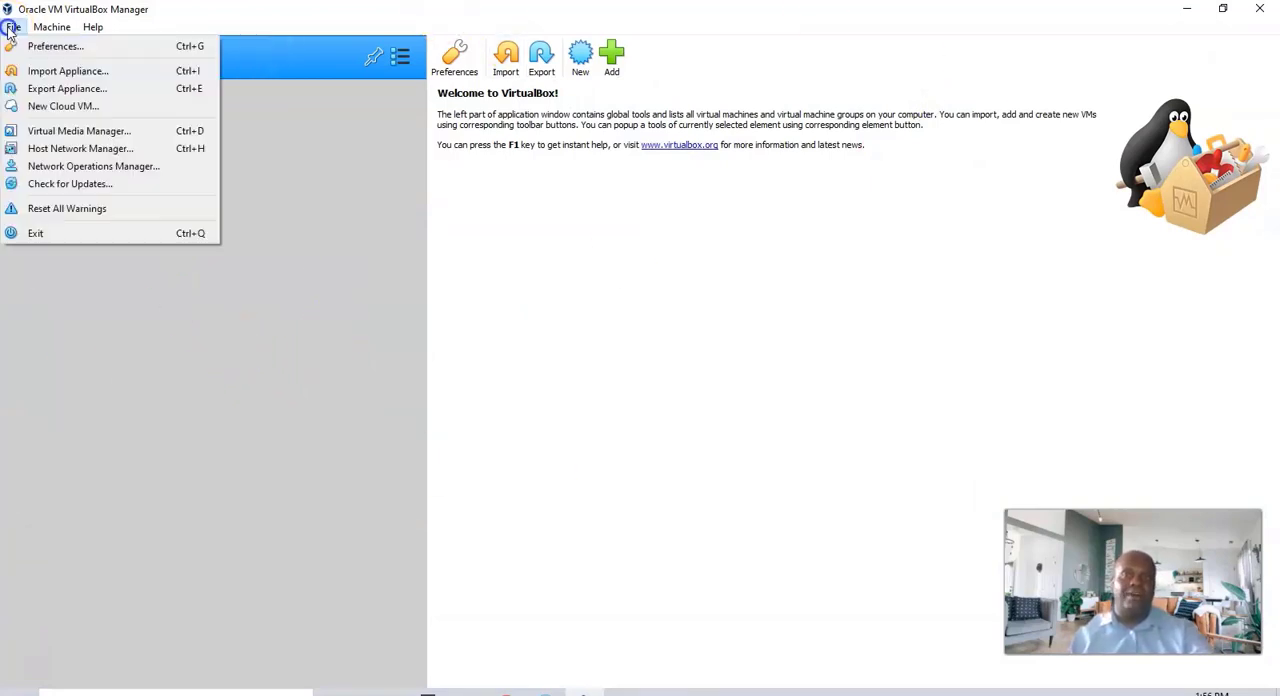
{"action": "left_click", "coordinate": [35, 73]}
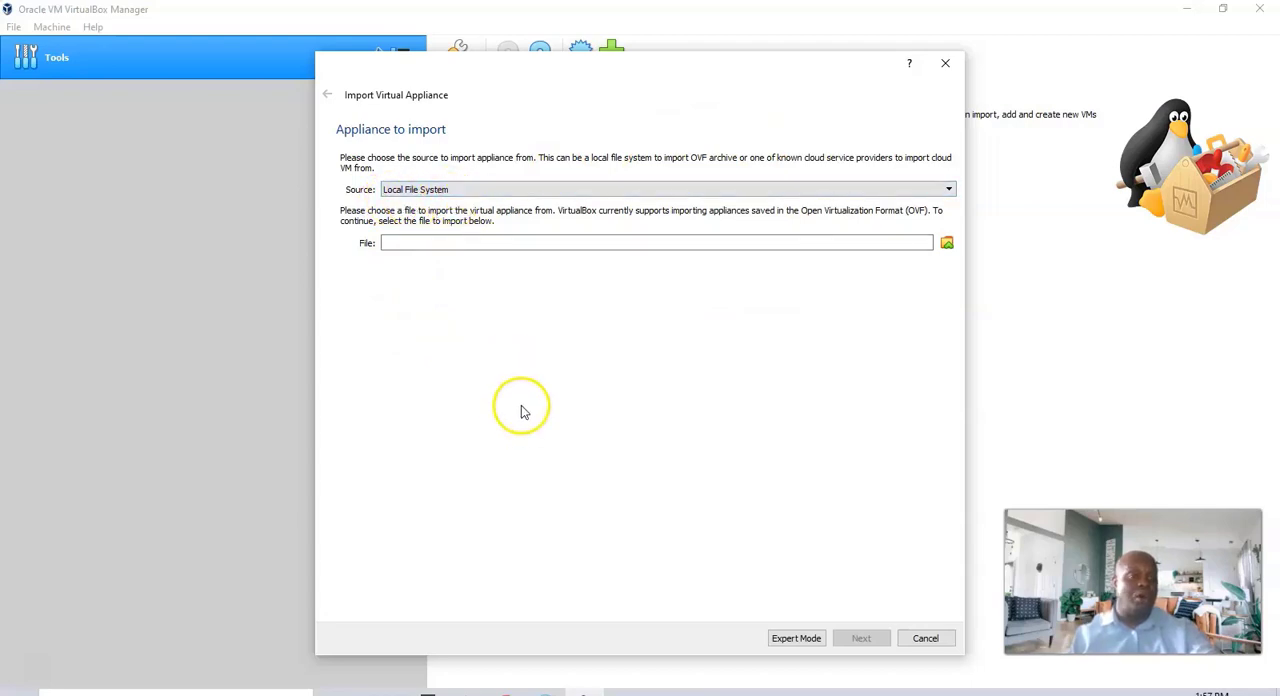
{"action": "left_click", "coordinate": [946, 243]}
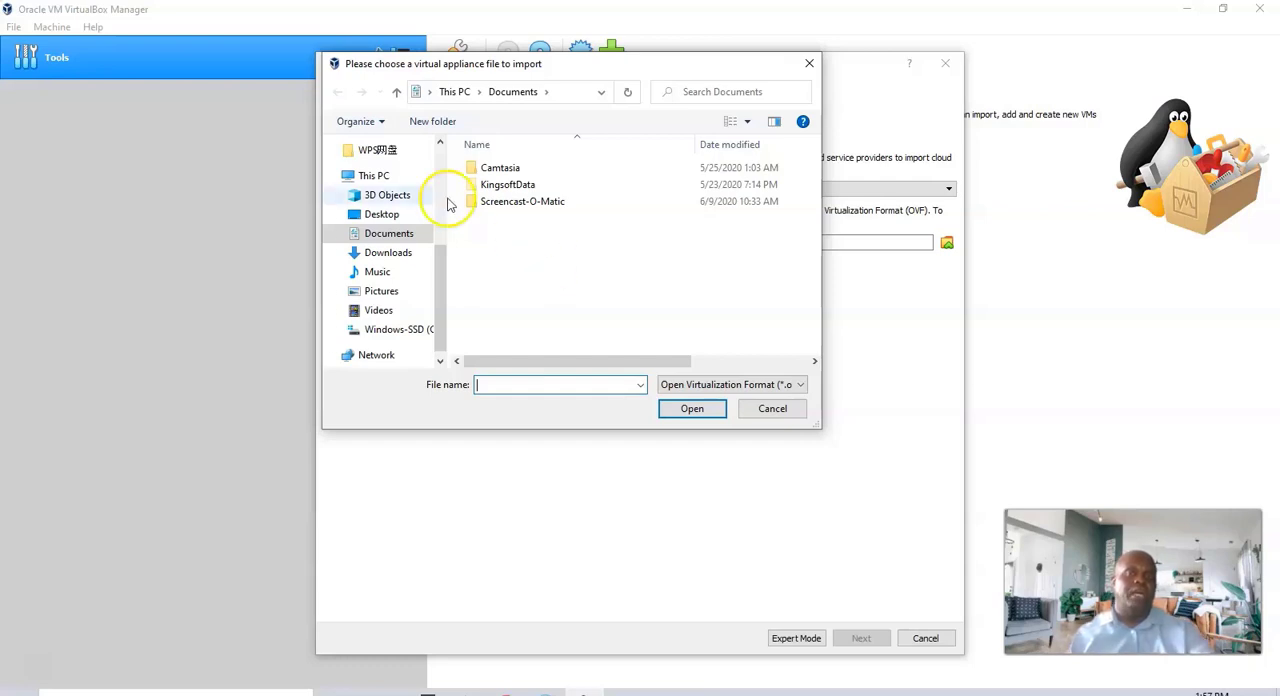
{"action": "left_click", "coordinate": [386, 215]}
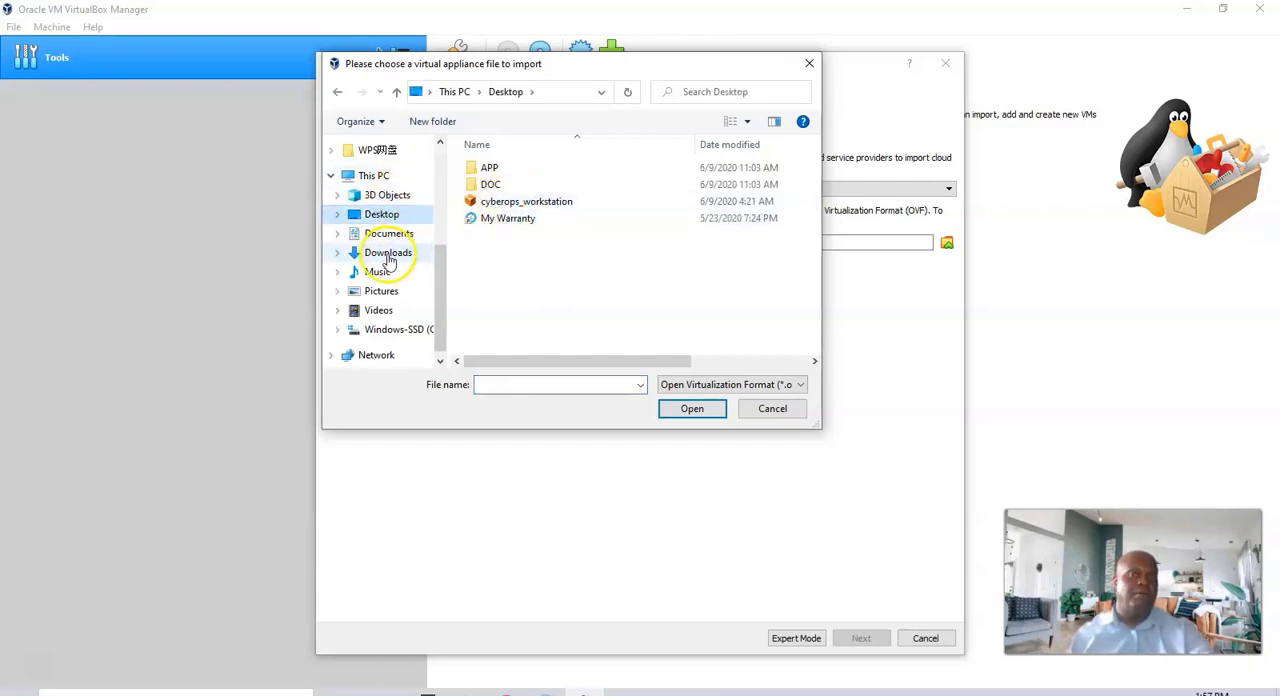
{"action": "left_click", "coordinate": [388, 255]}
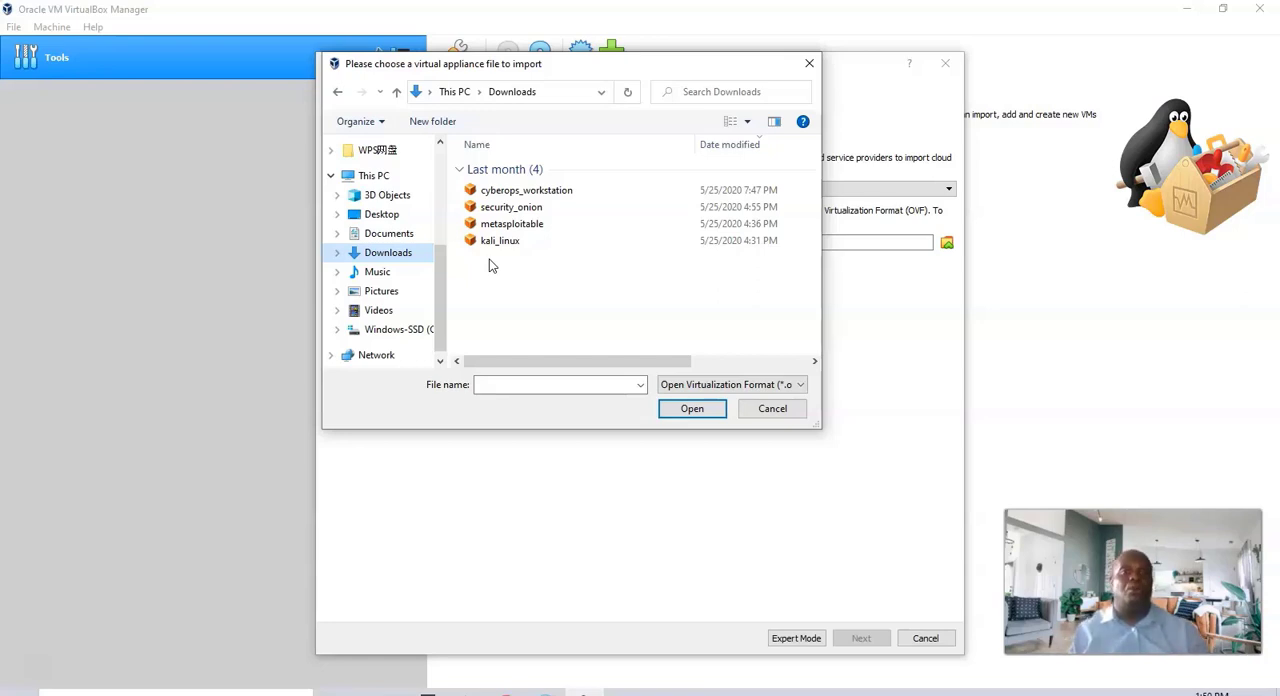
{"action": "left_click", "coordinate": [368, 215]}
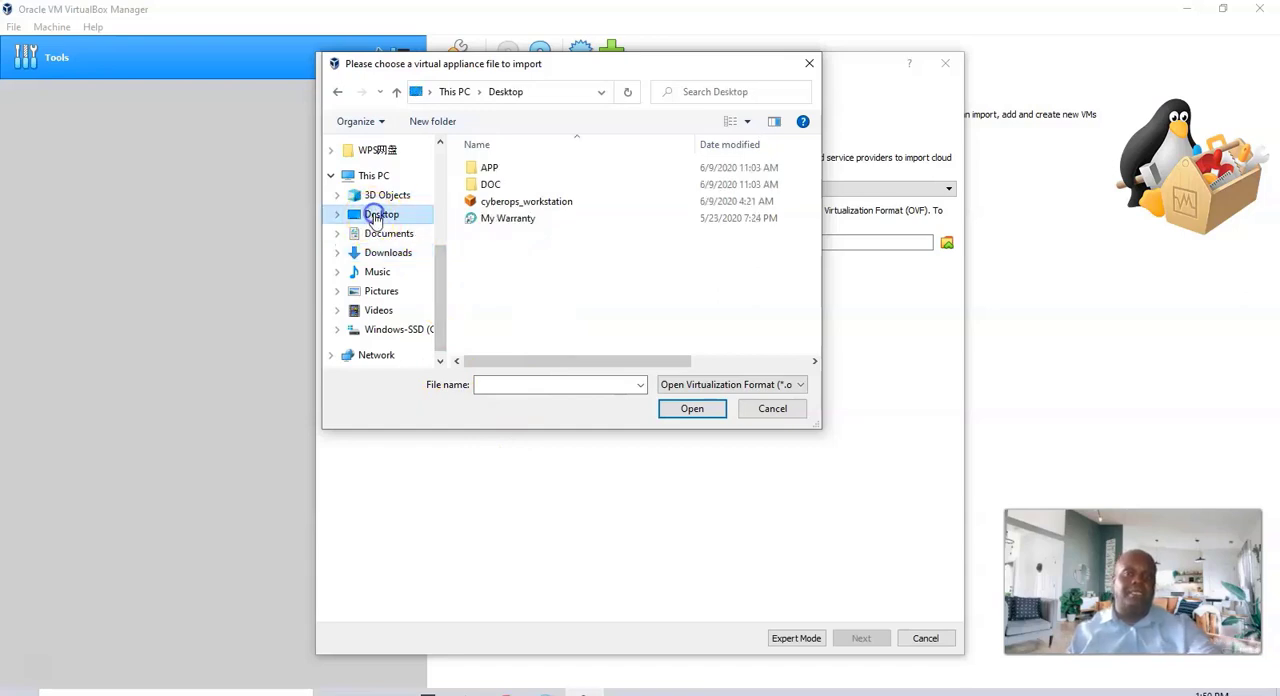
{"action": "left_click", "coordinate": [516, 203]}
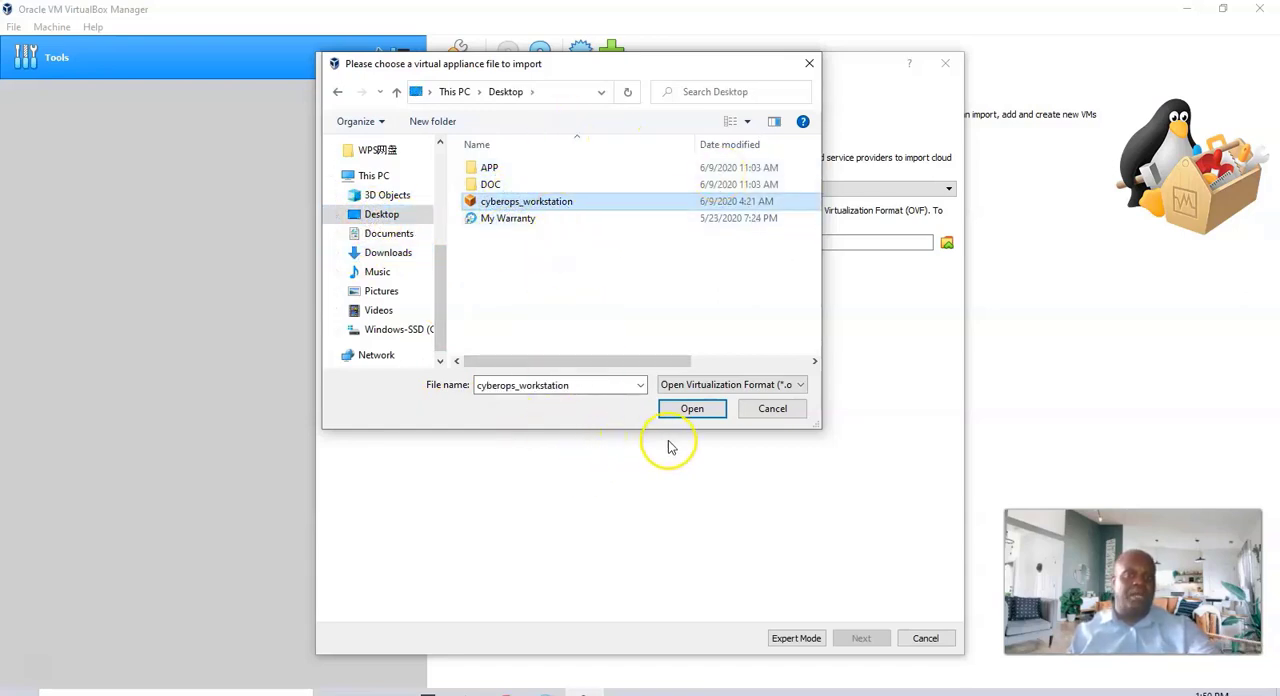
{"action": "left_click", "coordinate": [690, 410]}
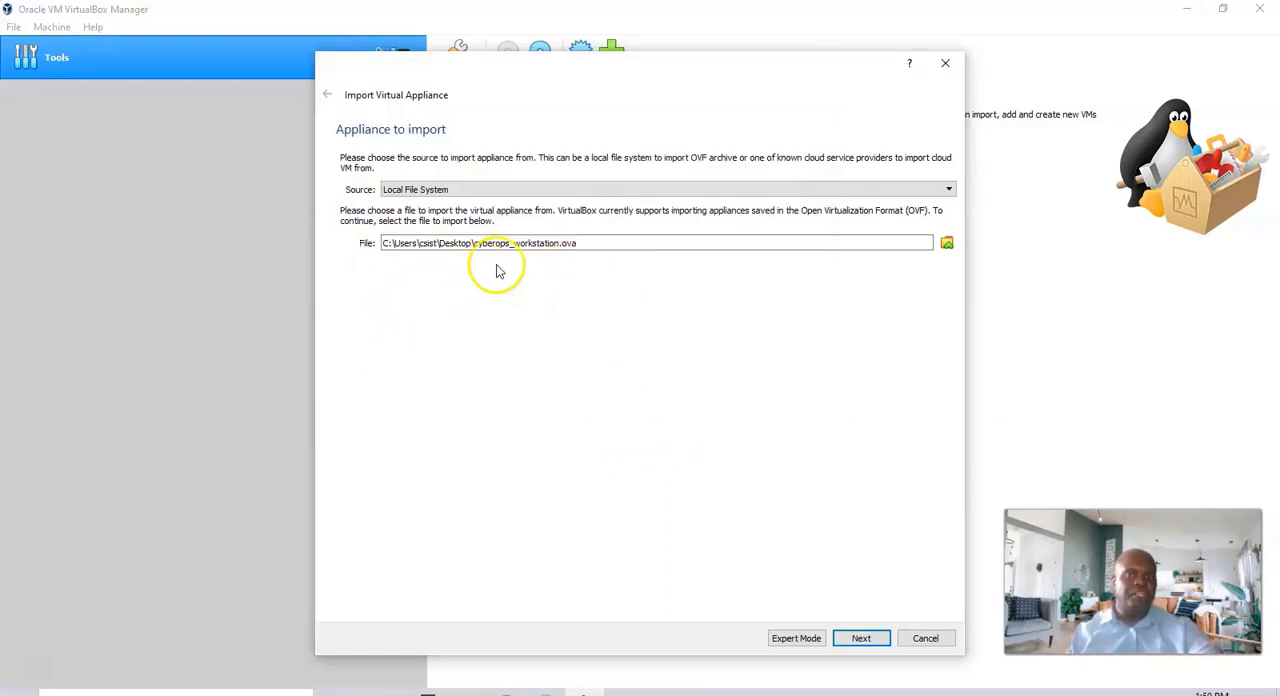
{"action": "left_click", "coordinate": [865, 643]}
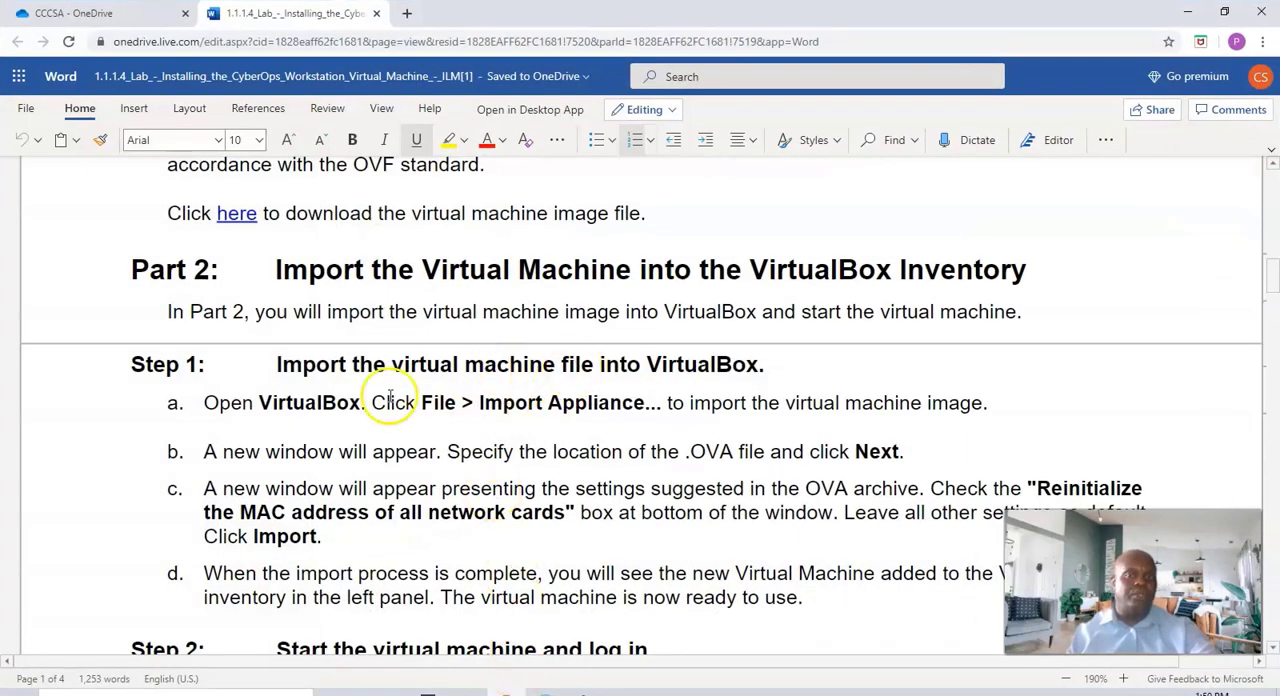
Read the lab instruction on reinitializing the MAC address of all network cards and return to the VirtualBox import settings
{"action": "scroll", "coordinate": [500, 420], "scroll_direction": "down", "scroll_amount": 3}
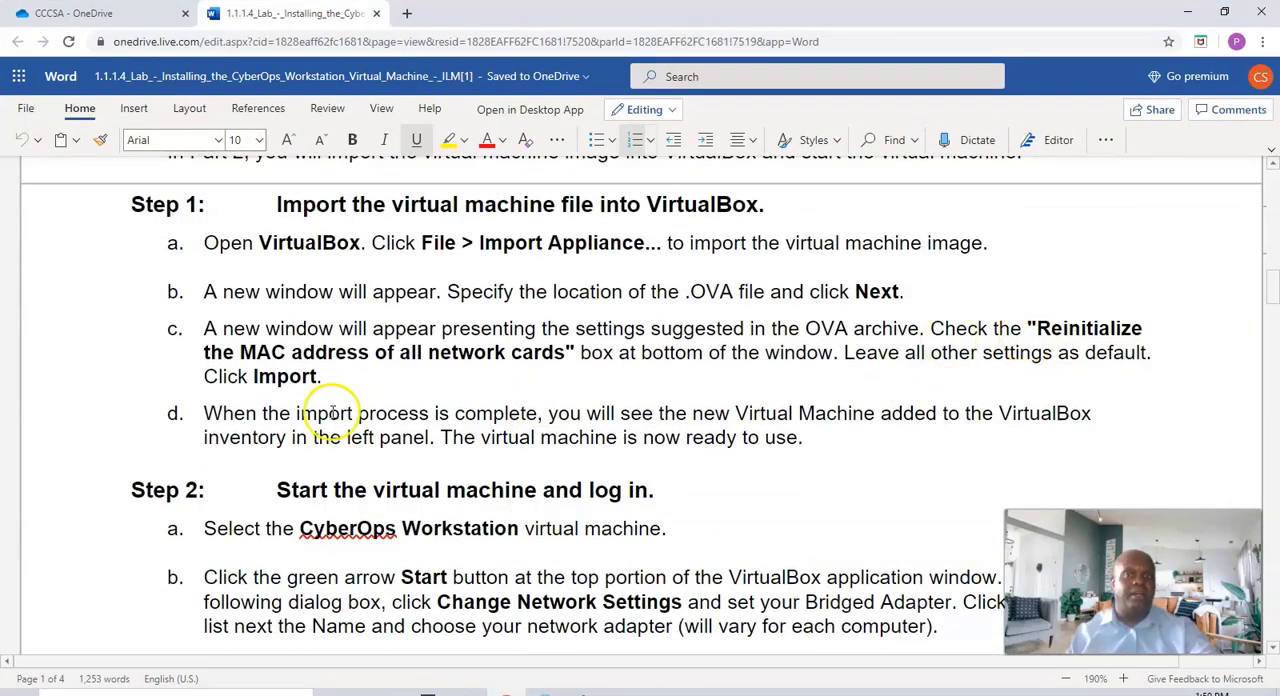
{"action": "left_click_drag", "start_coordinate": [568, 352], "coordinate": [1037, 332]}
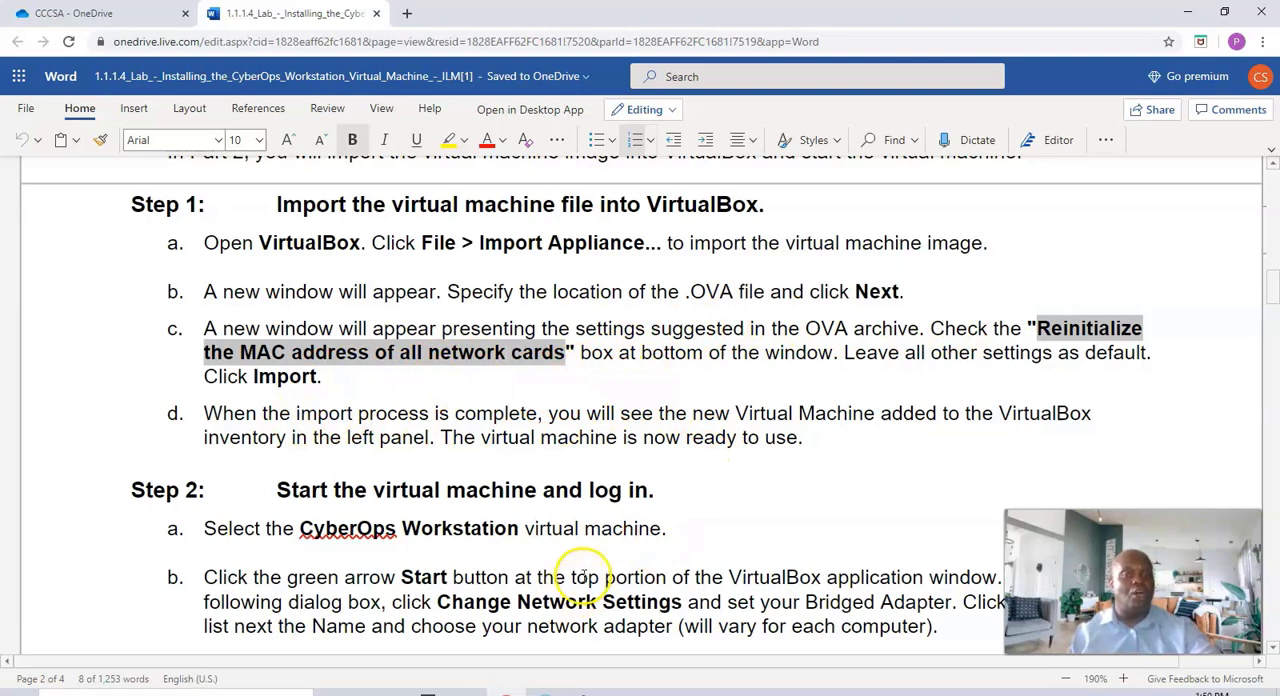
{"action": "left_click", "coordinate": [595, 385]}
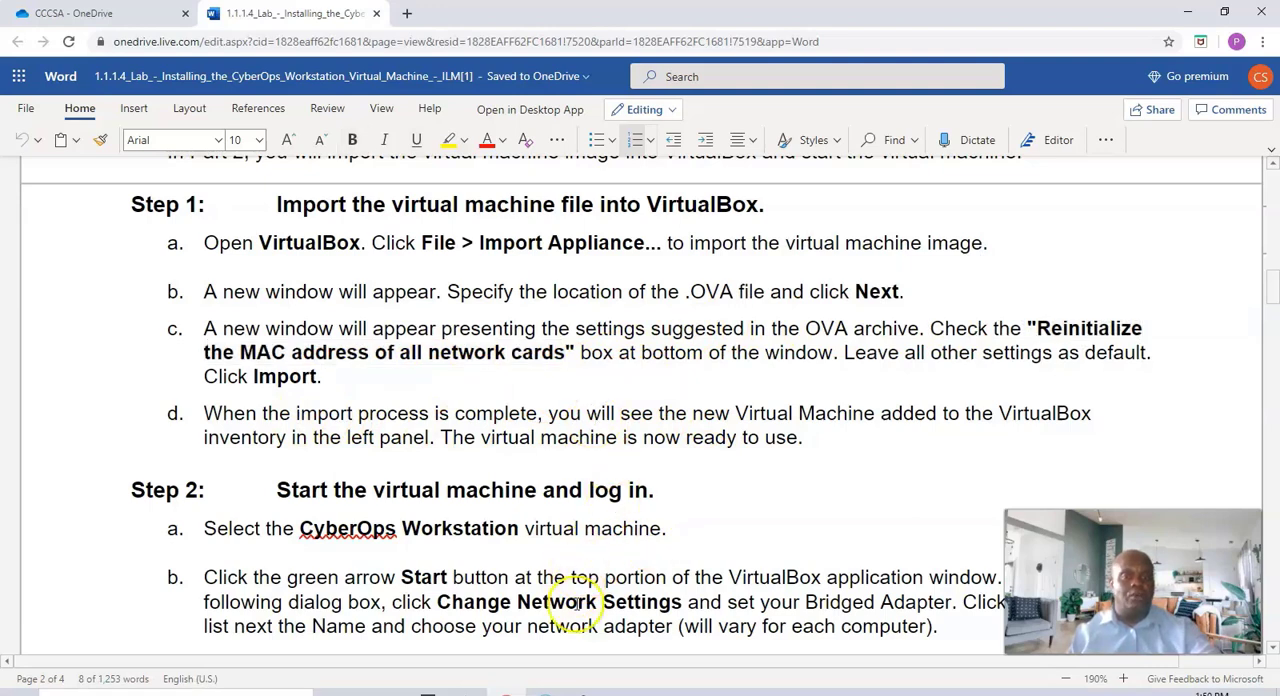
{"action": "left_click", "coordinate": [584, 692]}
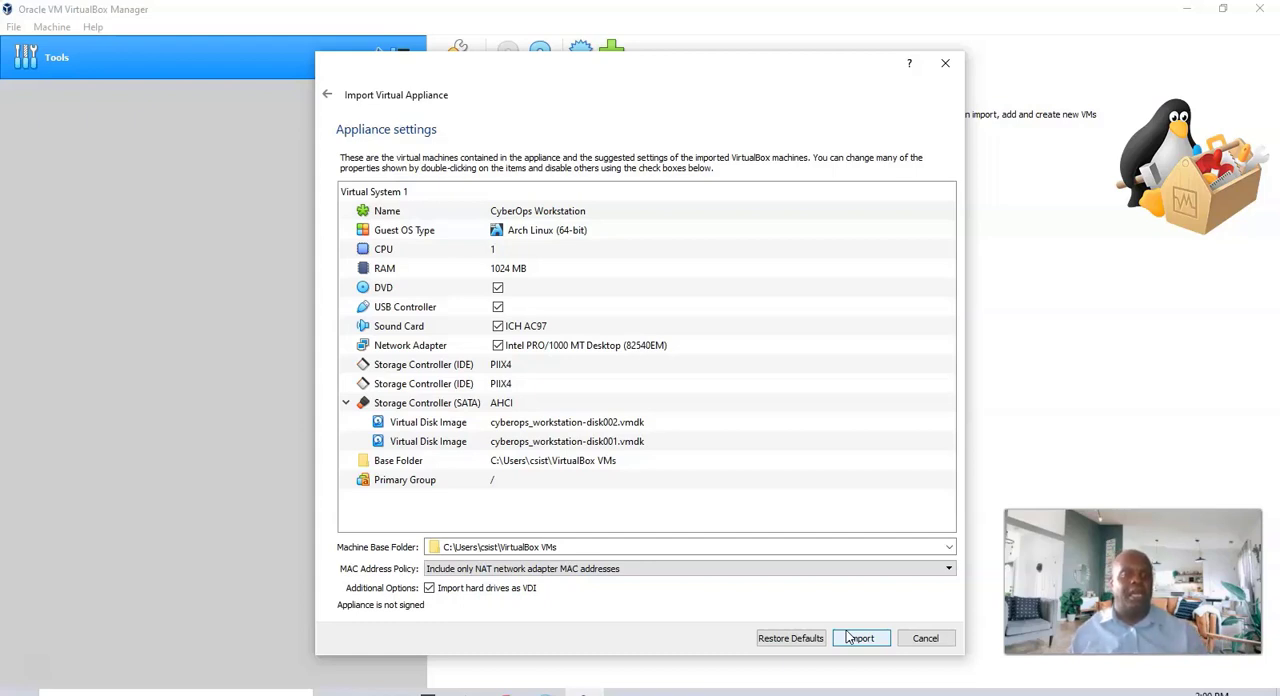
Restore the default appliance settings and import the CyberOps Workstation virtual machine
{"action": "left_click", "coordinate": [790, 638]}
{"action": "left_click", "coordinate": [765, 639]}
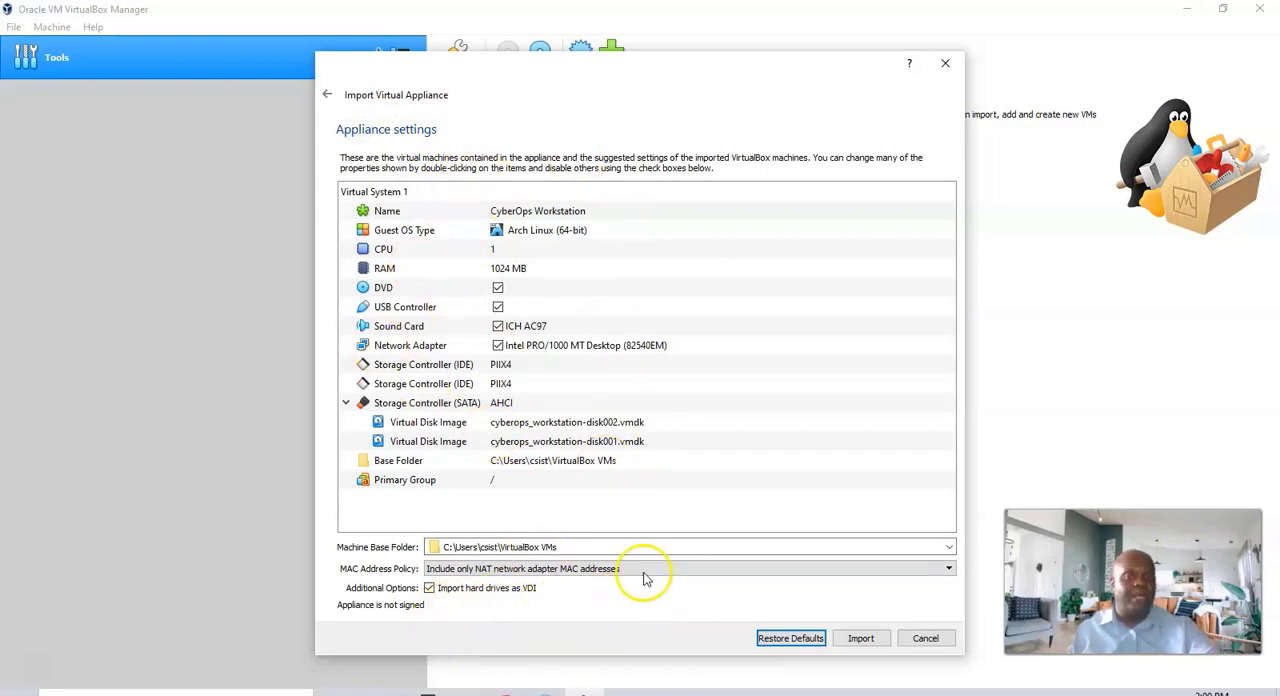
{"action": "left_click", "coordinate": [862, 645]}
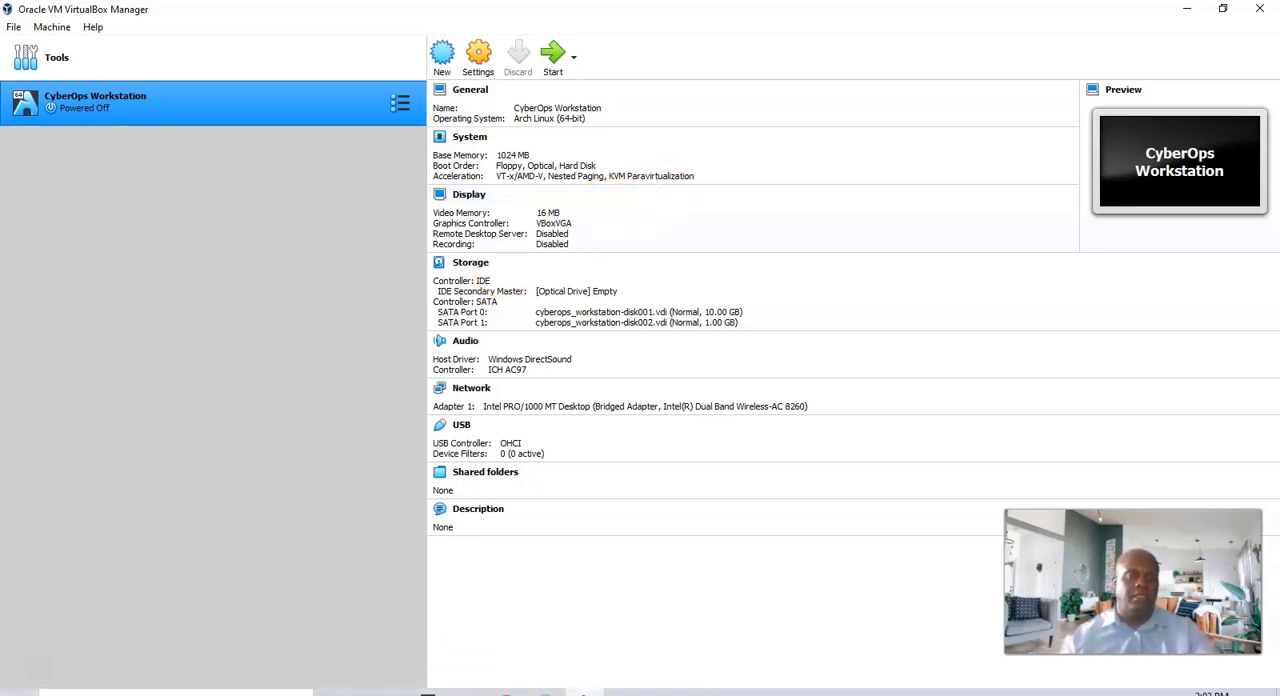
Read the lab's Step 2 instructions on starting the virtual machine and setting its bridged adapter, and return to VirtualBox Manager
{"action": "left_click", "coordinate": [506, 693]}
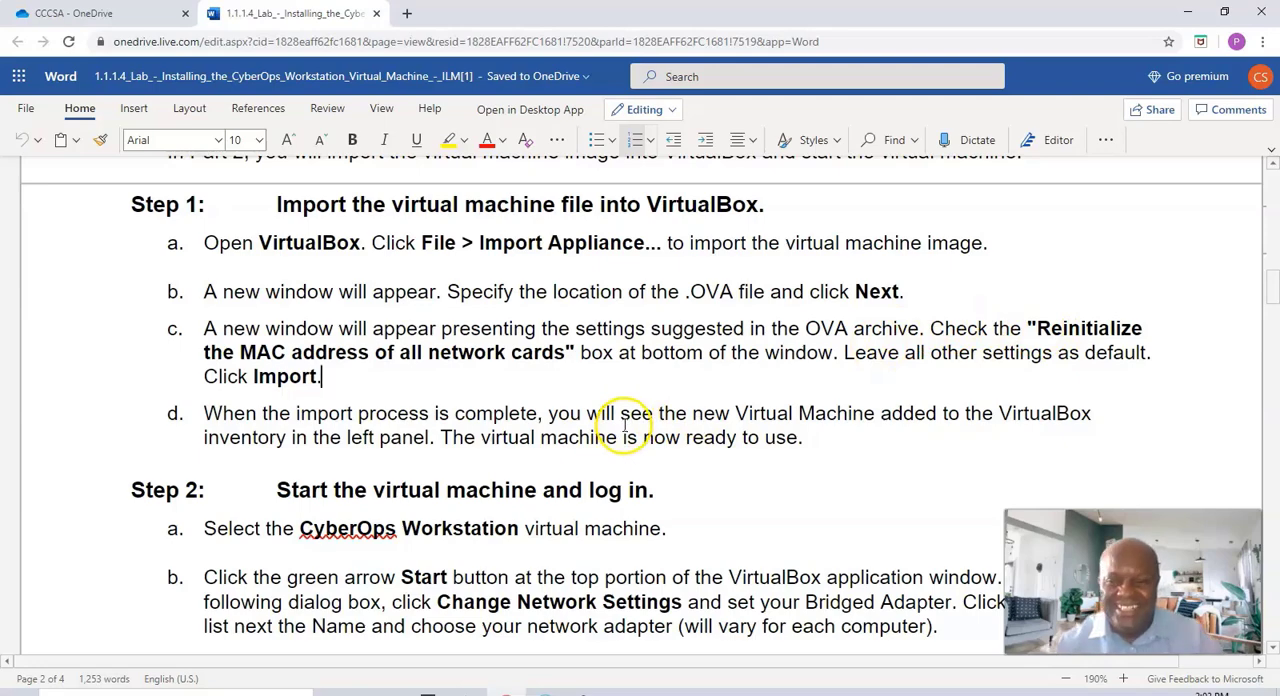
{"action": "scroll", "coordinate": [371, 449], "scroll_direction": "down", "scroll_amount": 8}
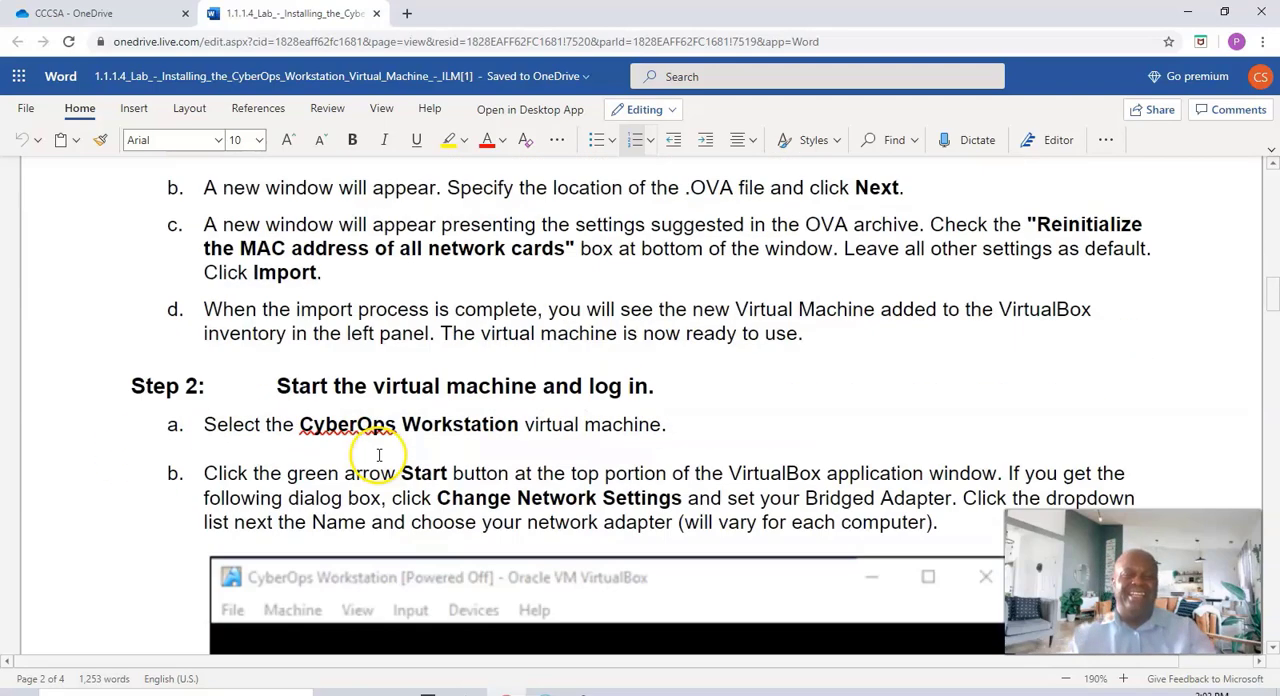
{"action": "scroll", "coordinate": [375, 453], "scroll_direction": "up", "scroll_amount": 5}
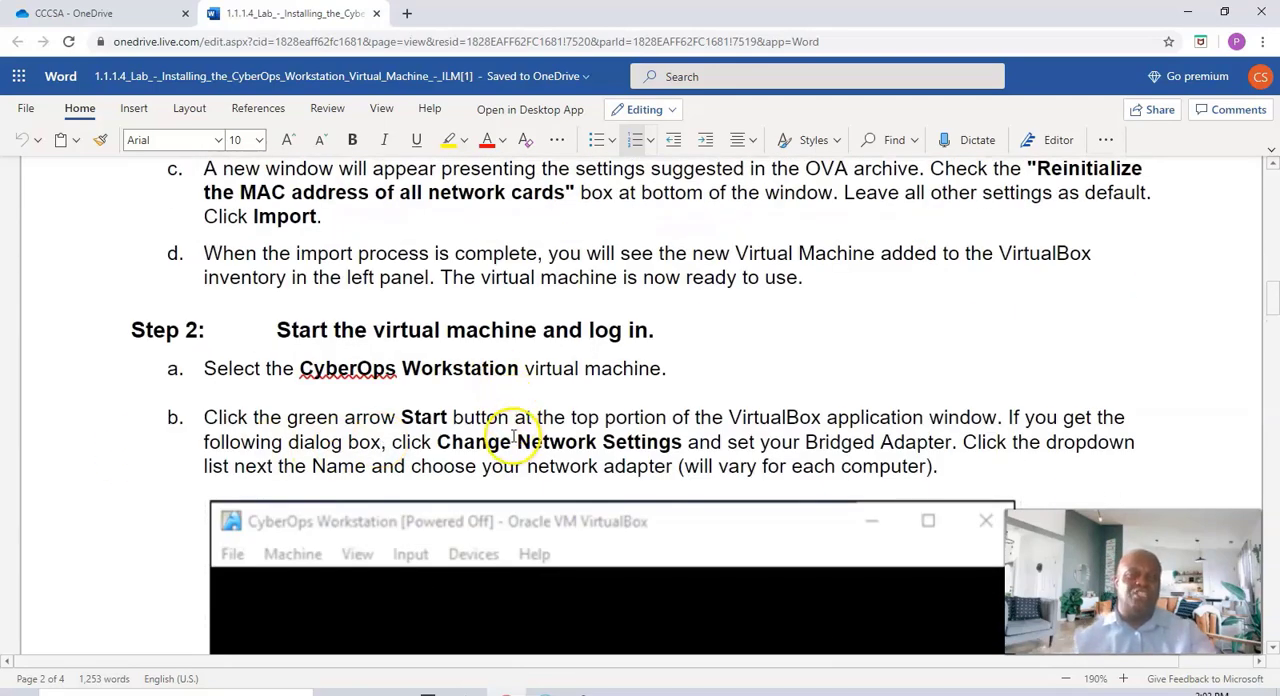
{"action": "scroll", "coordinate": [735, 432], "scroll_direction": "down", "scroll_amount": 3}
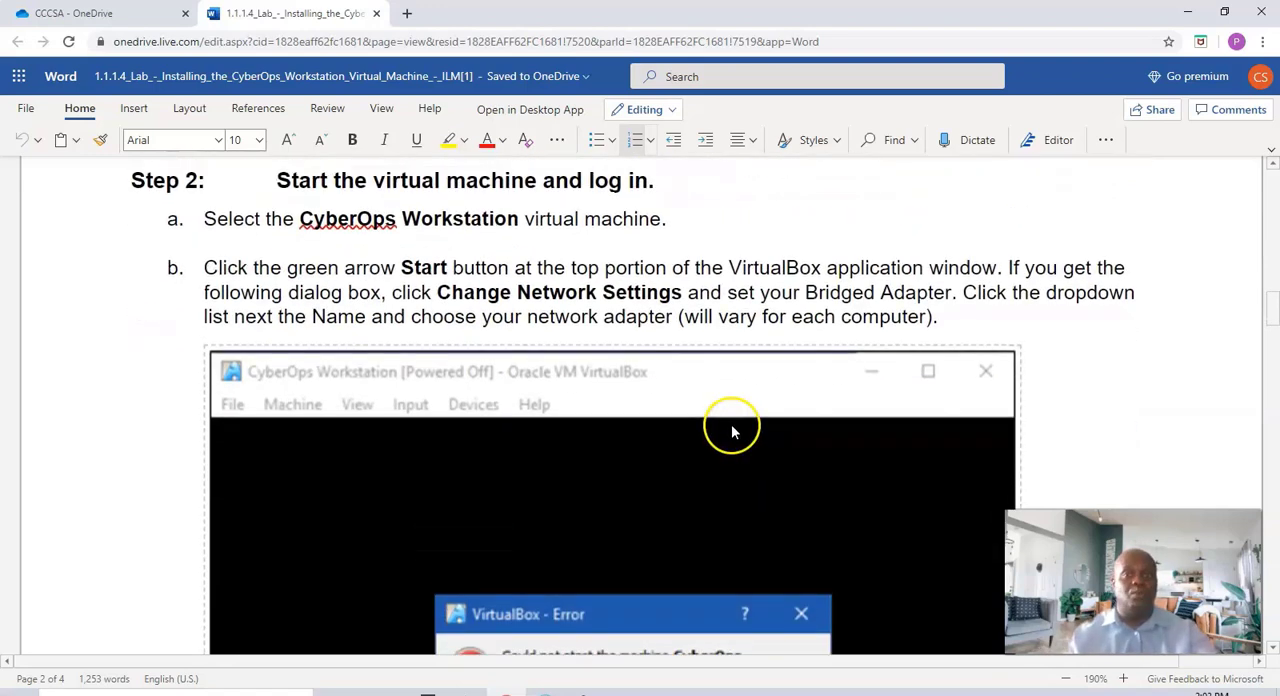
{"action": "scroll", "coordinate": [733, 432], "scroll_direction": "up", "scroll_amount": 2}
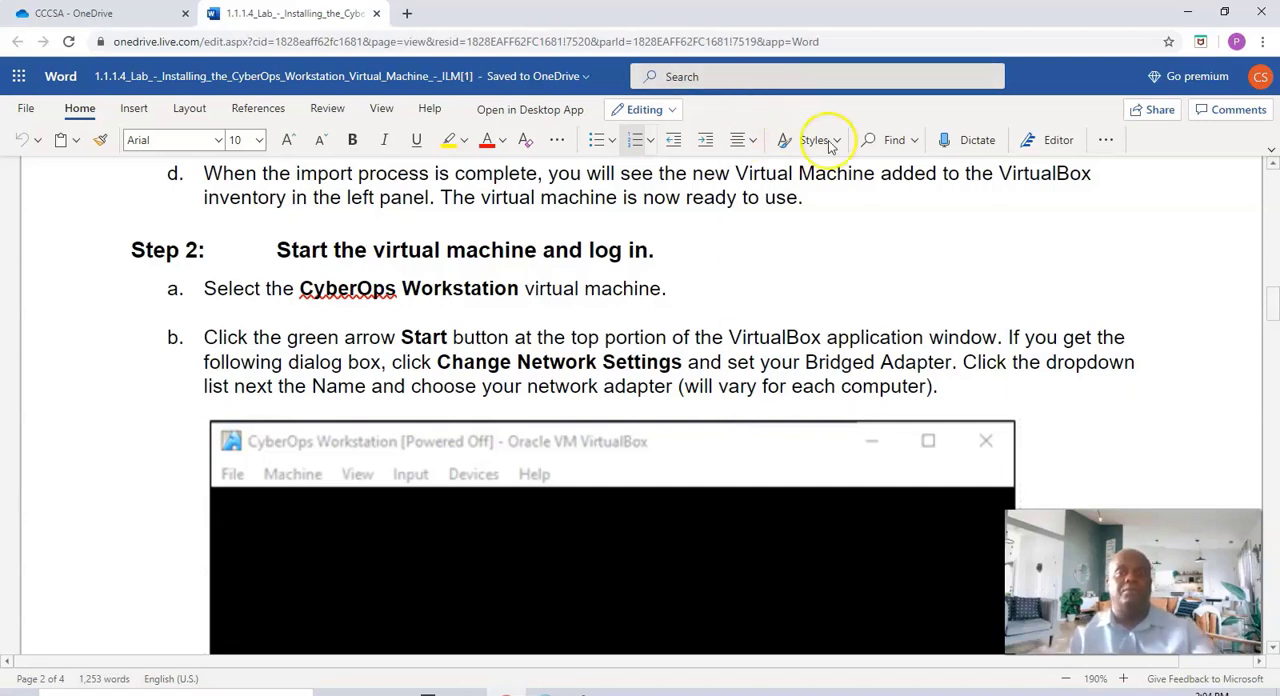
{"action": "left_click", "coordinate": [1188, 12]}
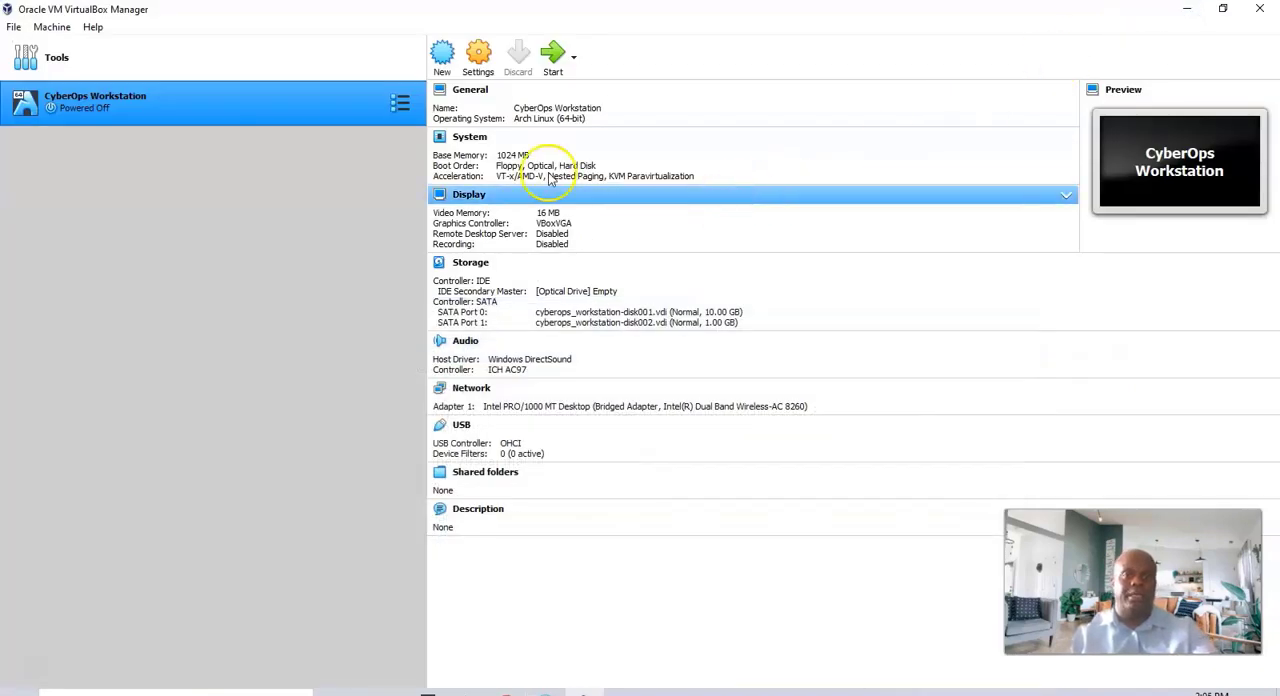
Start the CyberOps Workstation virtual machine, choose to change its network settings, and move the settings dialog lower on the screen
{"action": "left_click", "coordinate": [553, 55]}
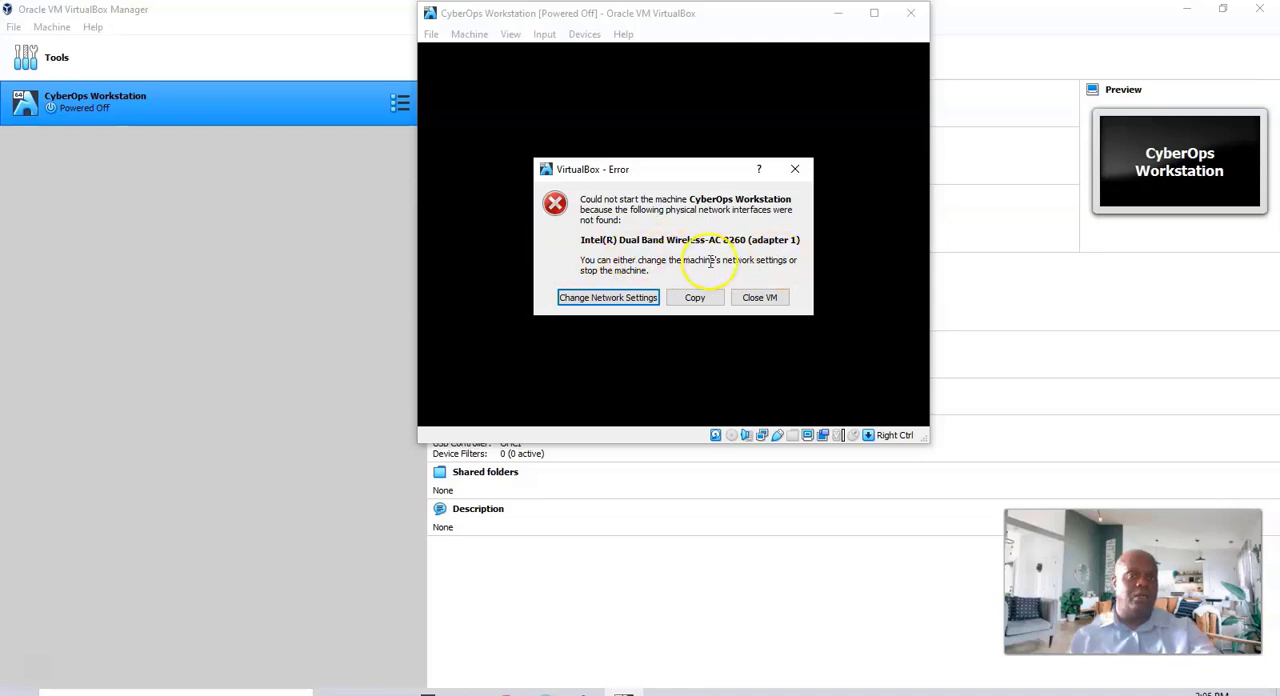
{"action": "left_click", "coordinate": [611, 299]}
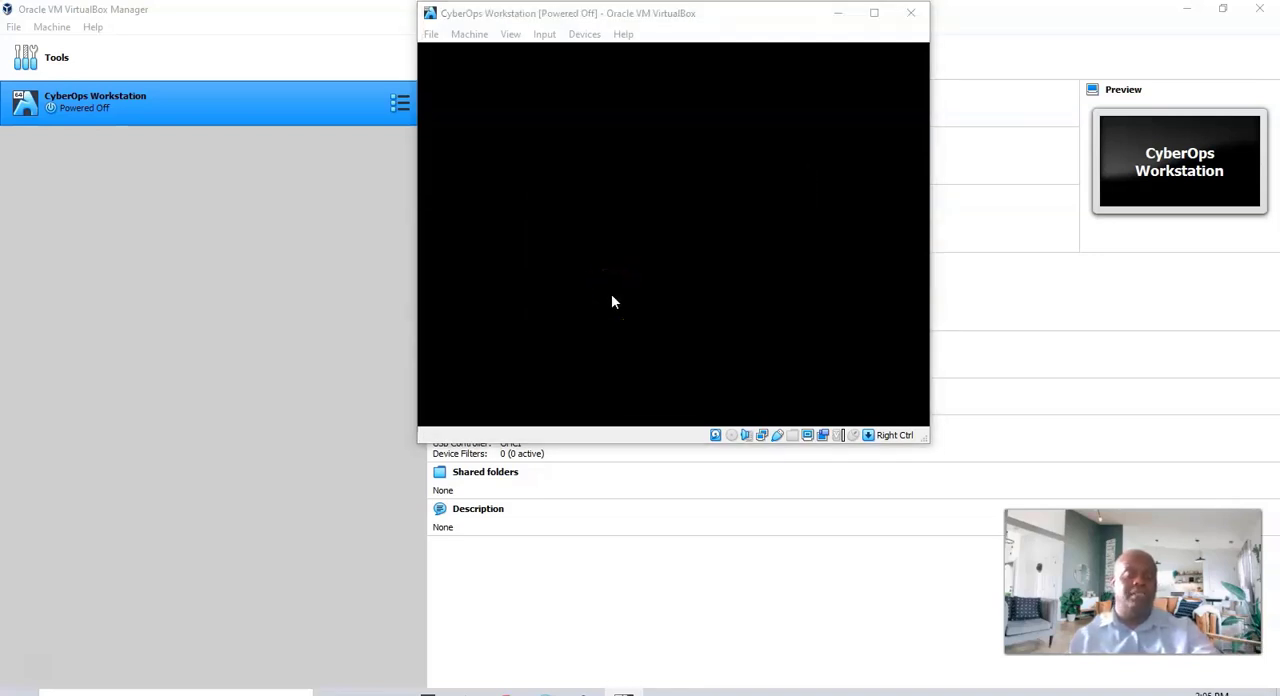
{"action": "left_click_drag", "start_coordinate": [670, 18], "coordinate": [667, 166]}
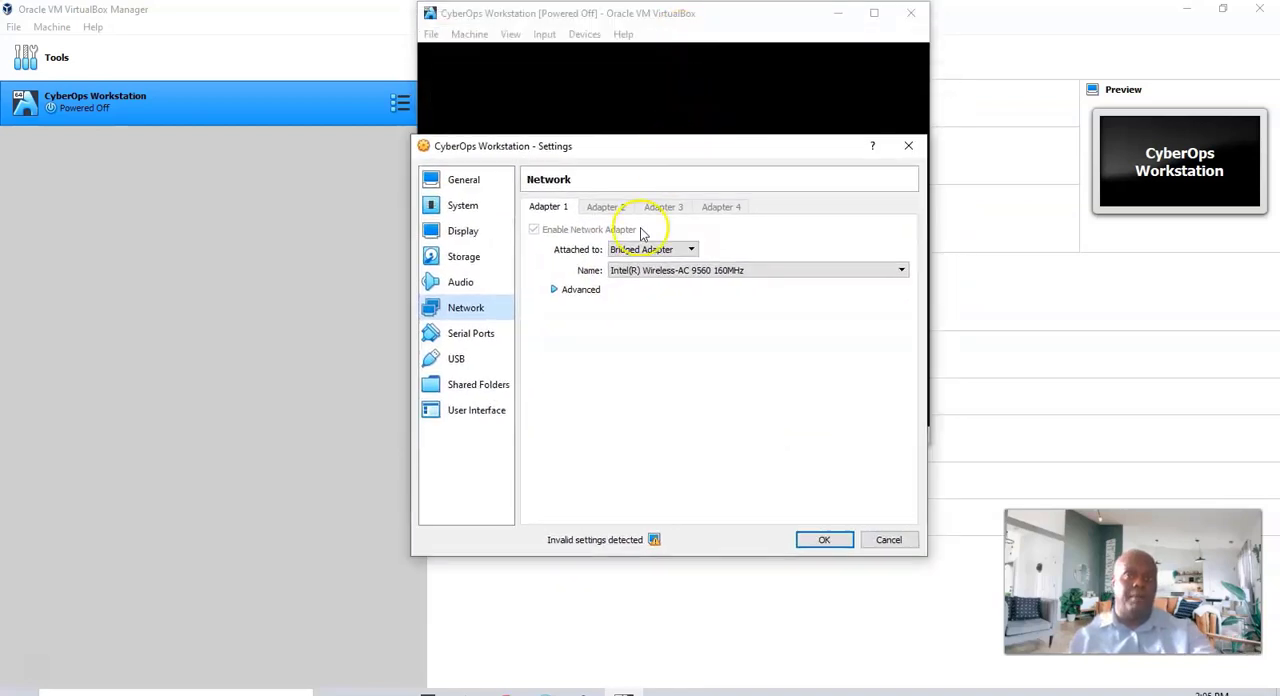
Review the attachment and name options, keep Adapter 1 as Bridged Adapter on Intel(R) Wireless-AC 9560 160MHz, and apply the network settings
{"action": "left_click", "coordinate": [678, 272]}
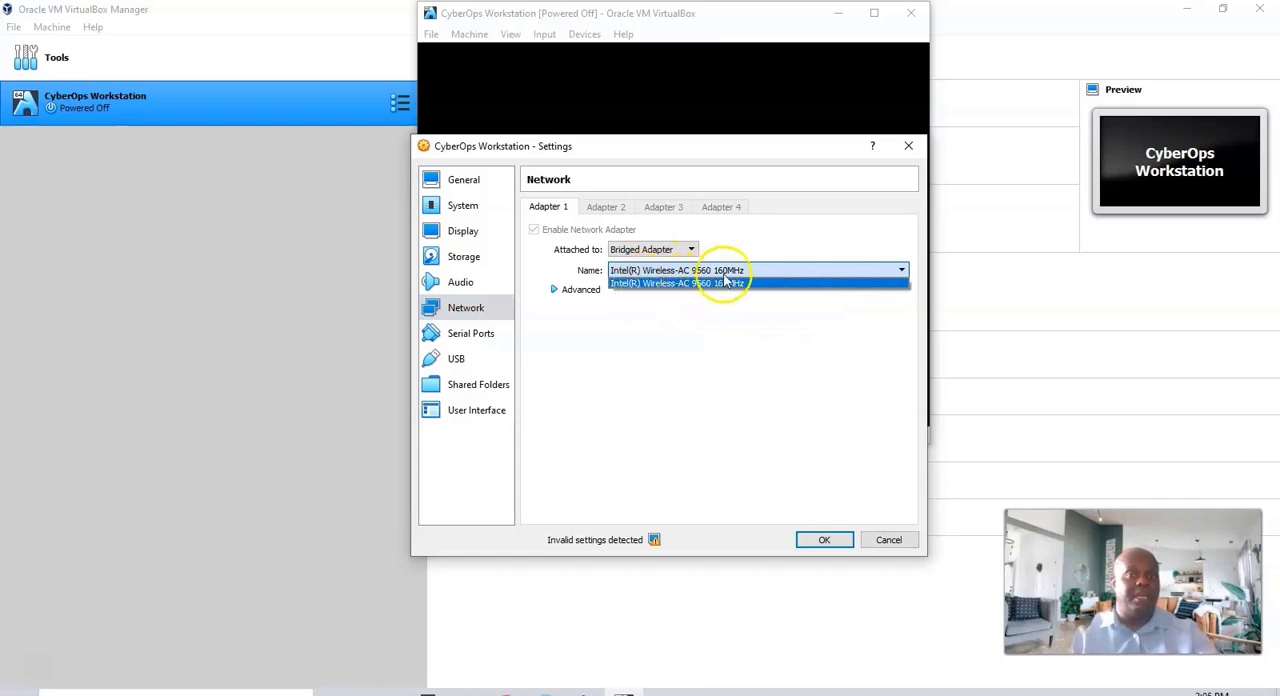
{"action": "left_click", "coordinate": [684, 356]}
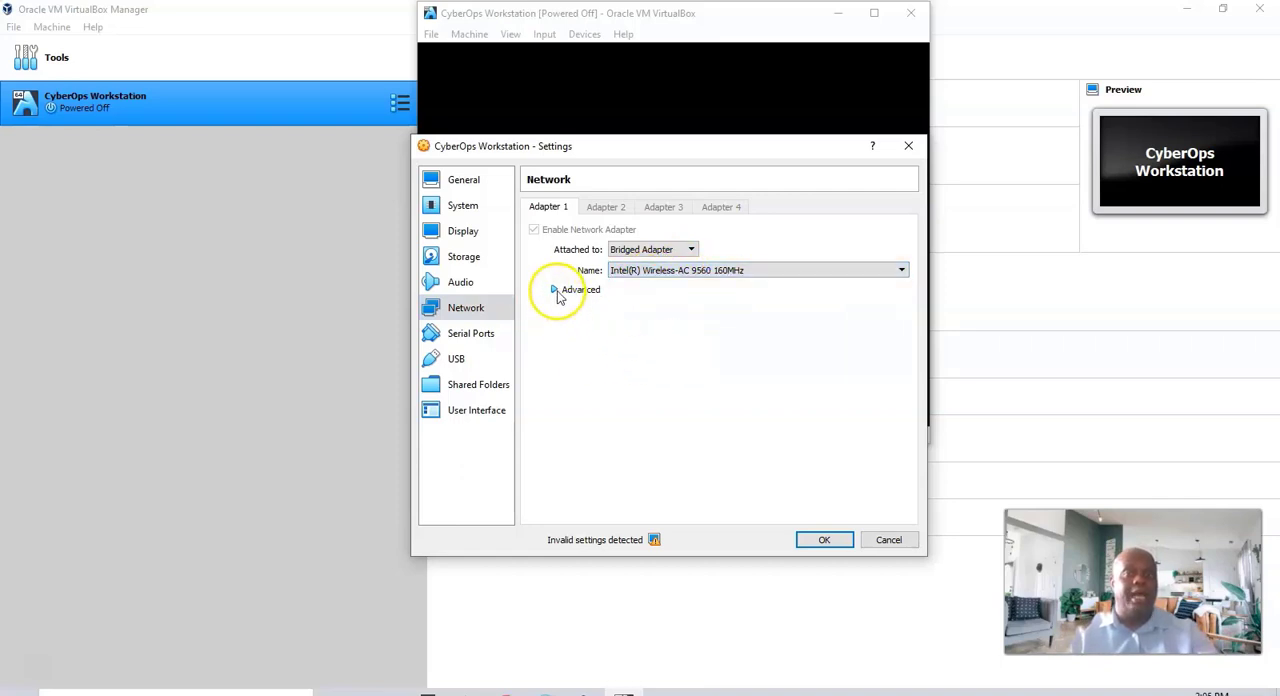
{"action": "left_click", "coordinate": [691, 252]}
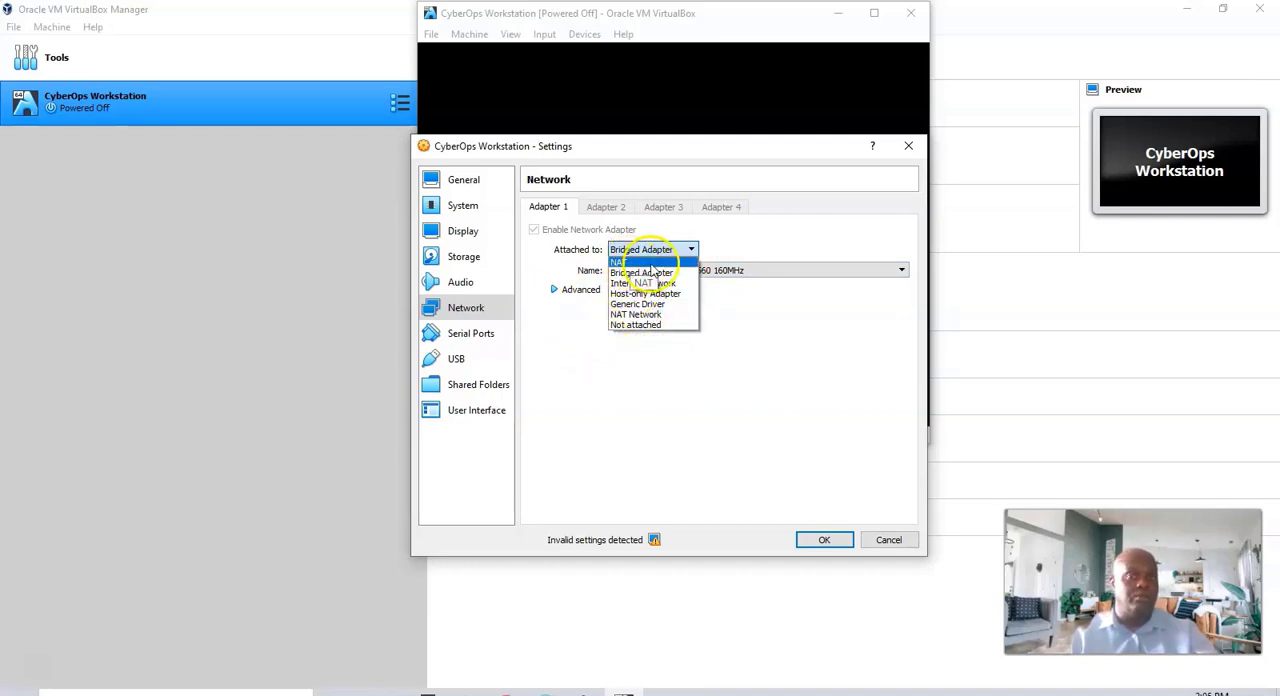
{"action": "left_click", "coordinate": [780, 397]}
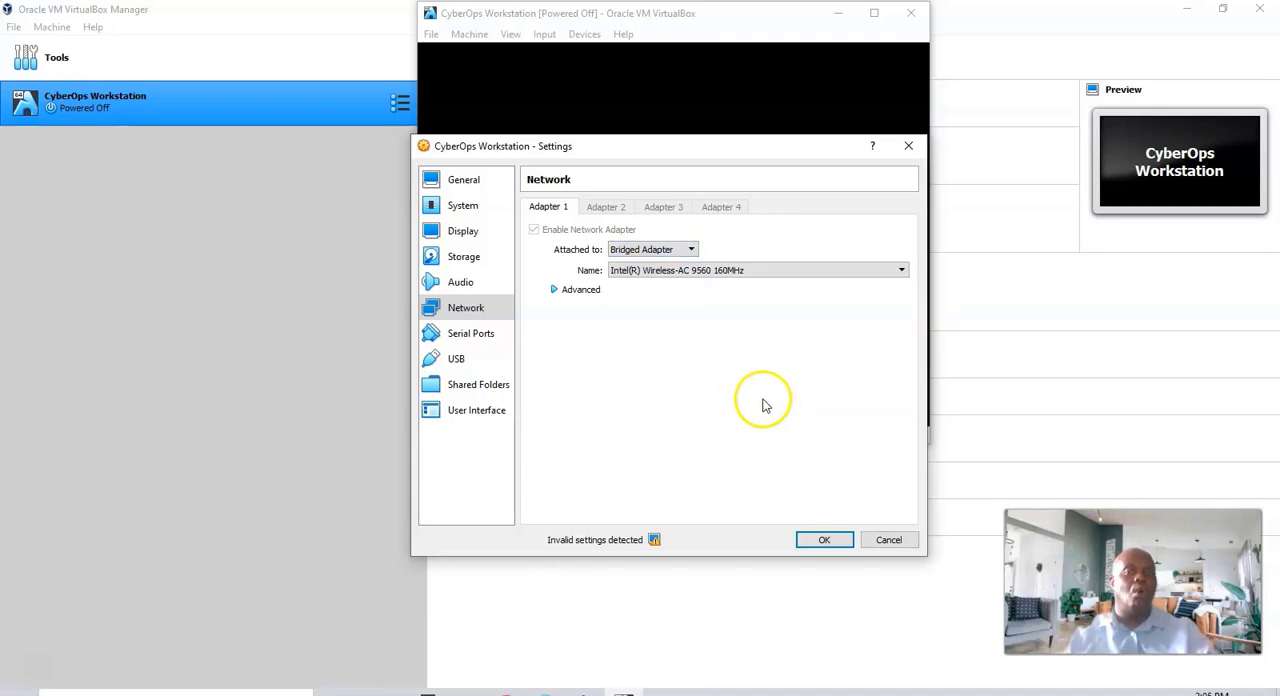
{"action": "left_click", "coordinate": [826, 540]}
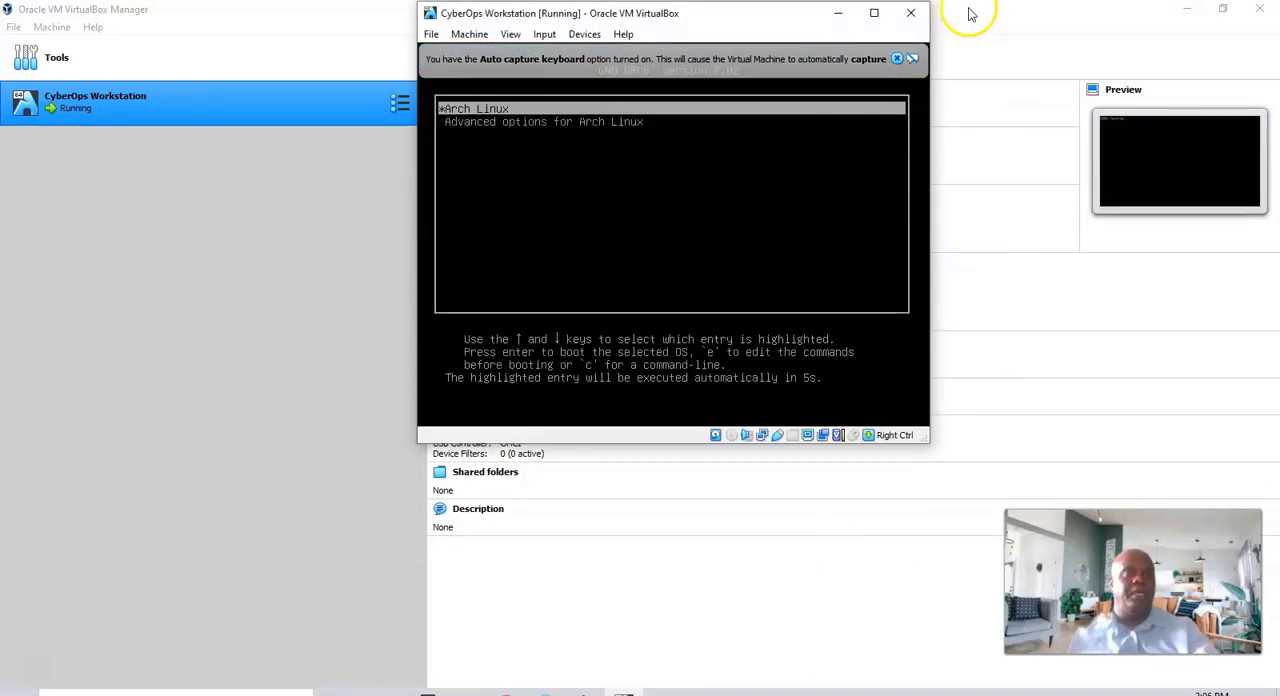
Maximize the virtual machine window and dismiss the keyboard capture and mouse pointer integration notifications
{"action": "left_click", "coordinate": [875, 13]}
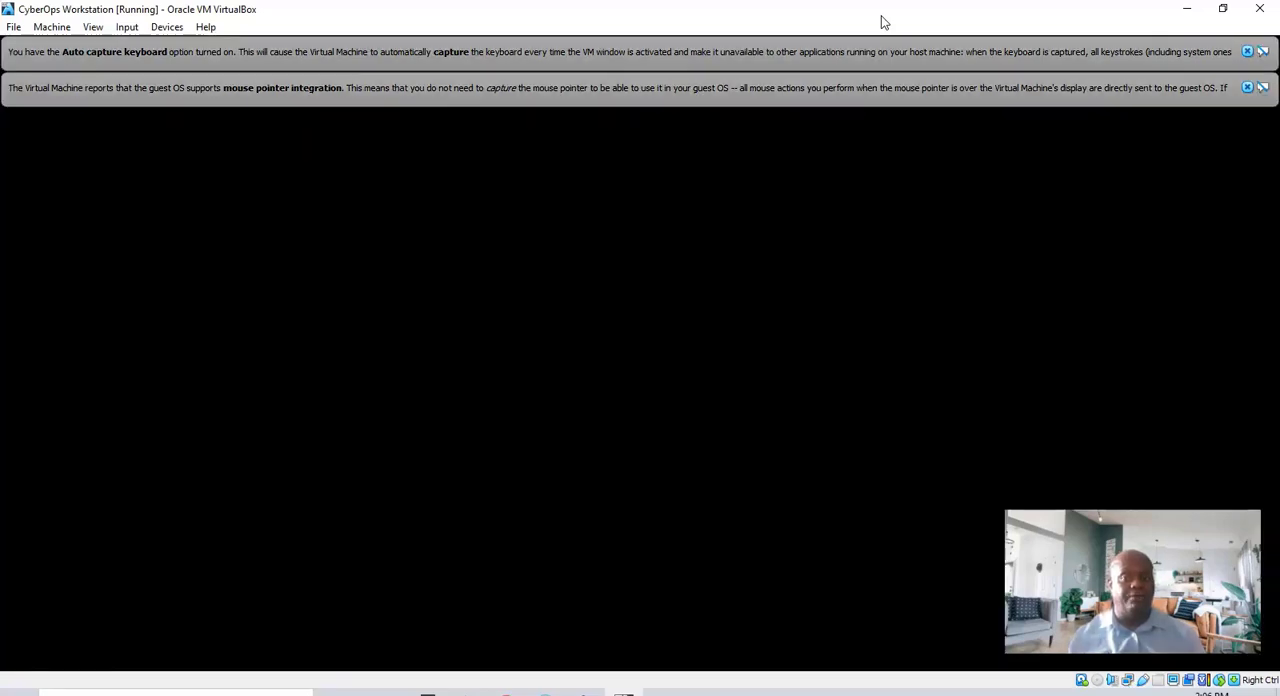
{"action": "left_click", "coordinate": [1247, 88]}
{"action": "left_click", "coordinate": [1247, 51]}
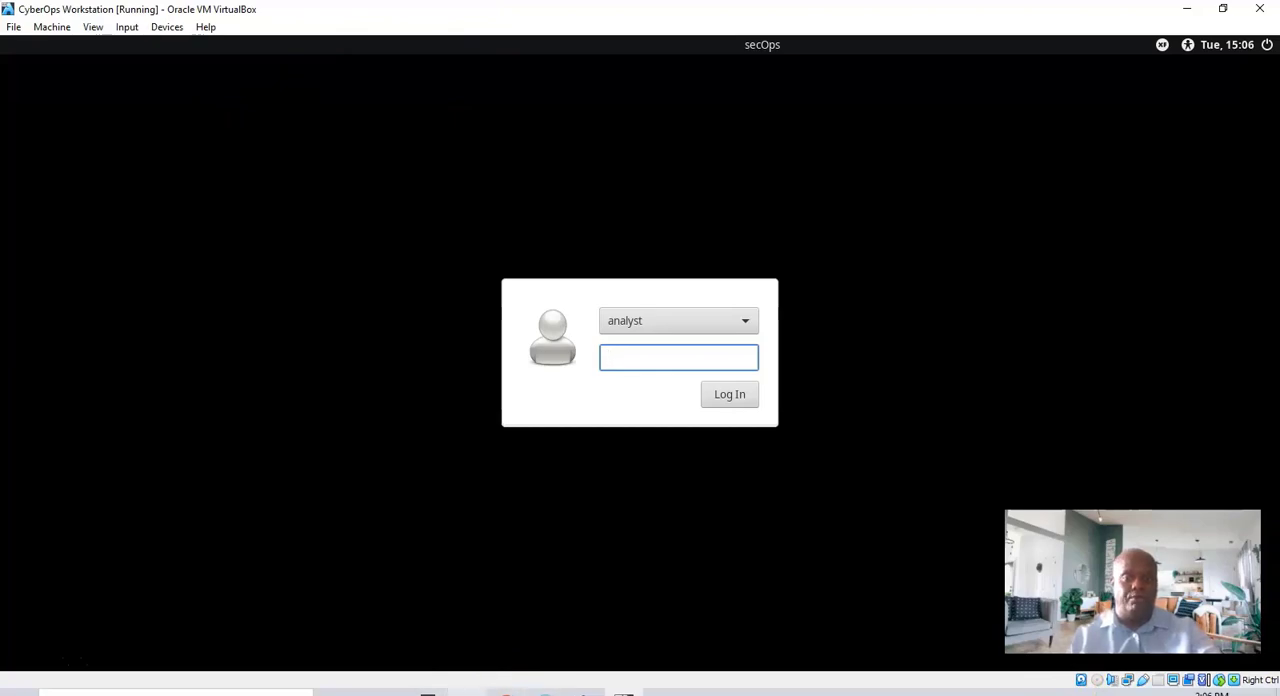
Look up the virtual machine's login credentials in the lab document and return to the virtual machine's login screen
{"action": "mouse_move", "coordinate": [505, 692]}
{"action": "left_click", "coordinate": [505, 640]}
{"action": "scroll", "coordinate": [605, 434], "scroll_direction": "down", "scroll_amount": 10}
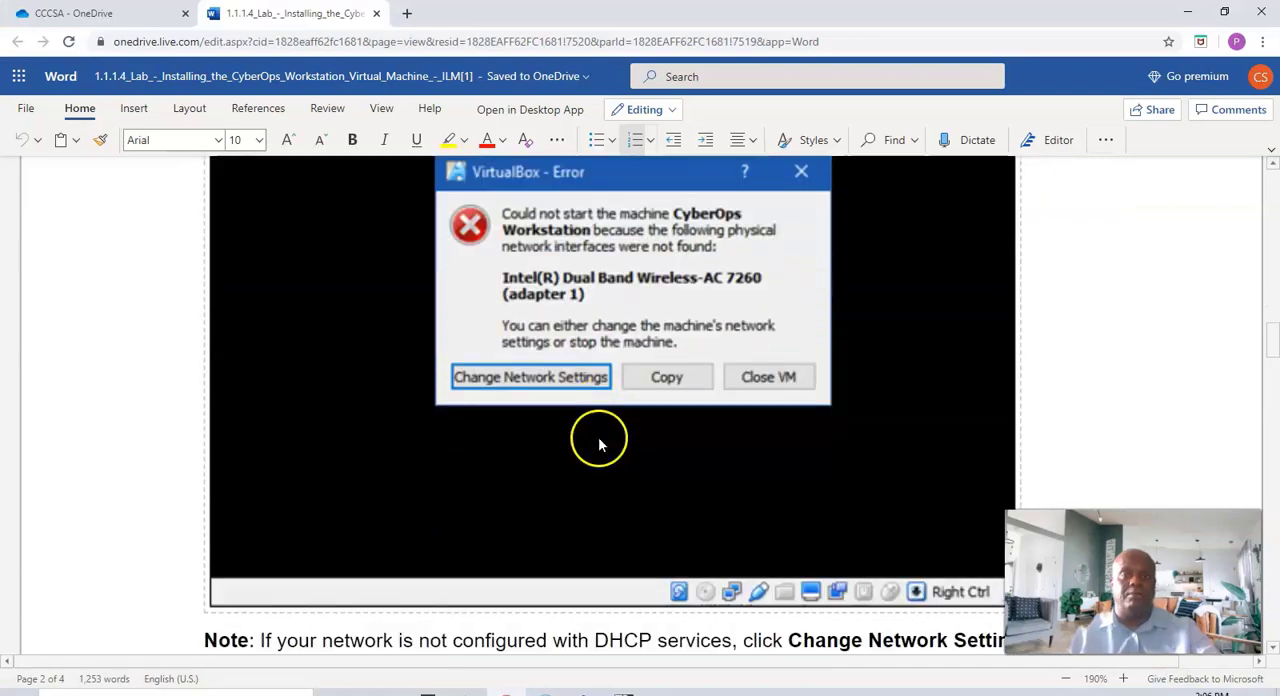
{"action": "scroll", "coordinate": [601, 438], "scroll_direction": "down", "scroll_amount": 3}
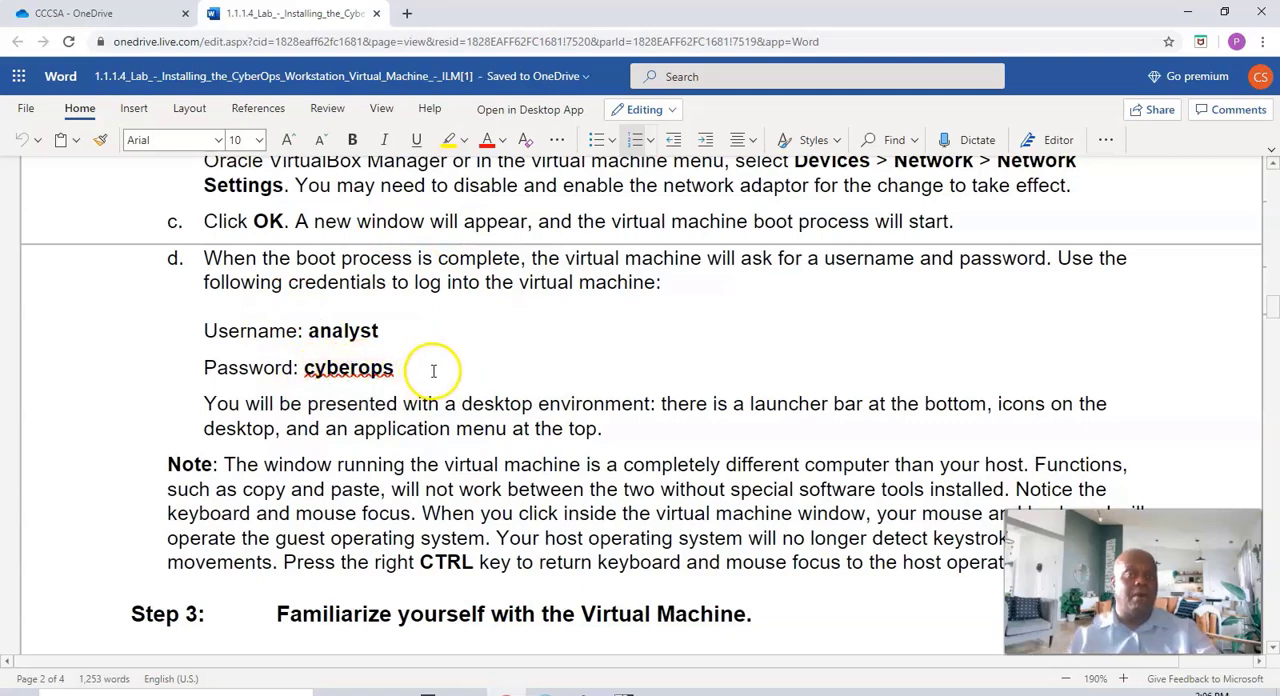
{"action": "left_click", "coordinate": [1187, 11]}
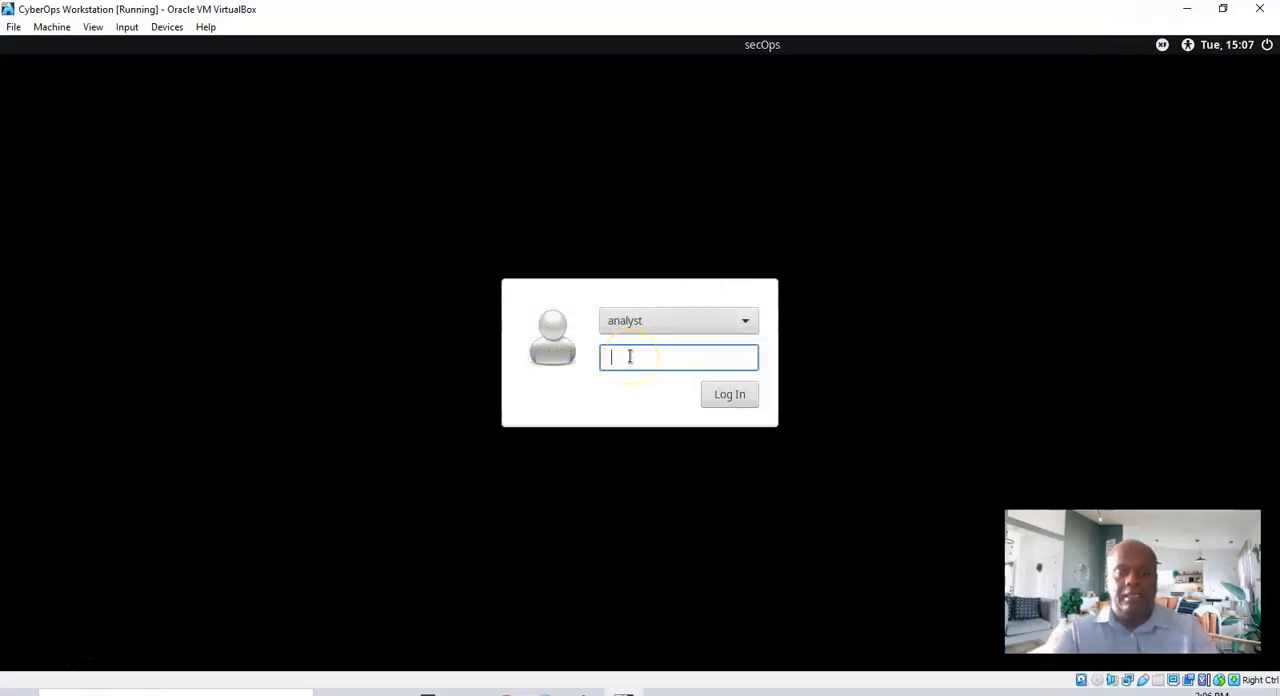
Enter the account password for the analyst user and log in to the CyberOps Workstation
{"action": "type", "text": "cyberops"}
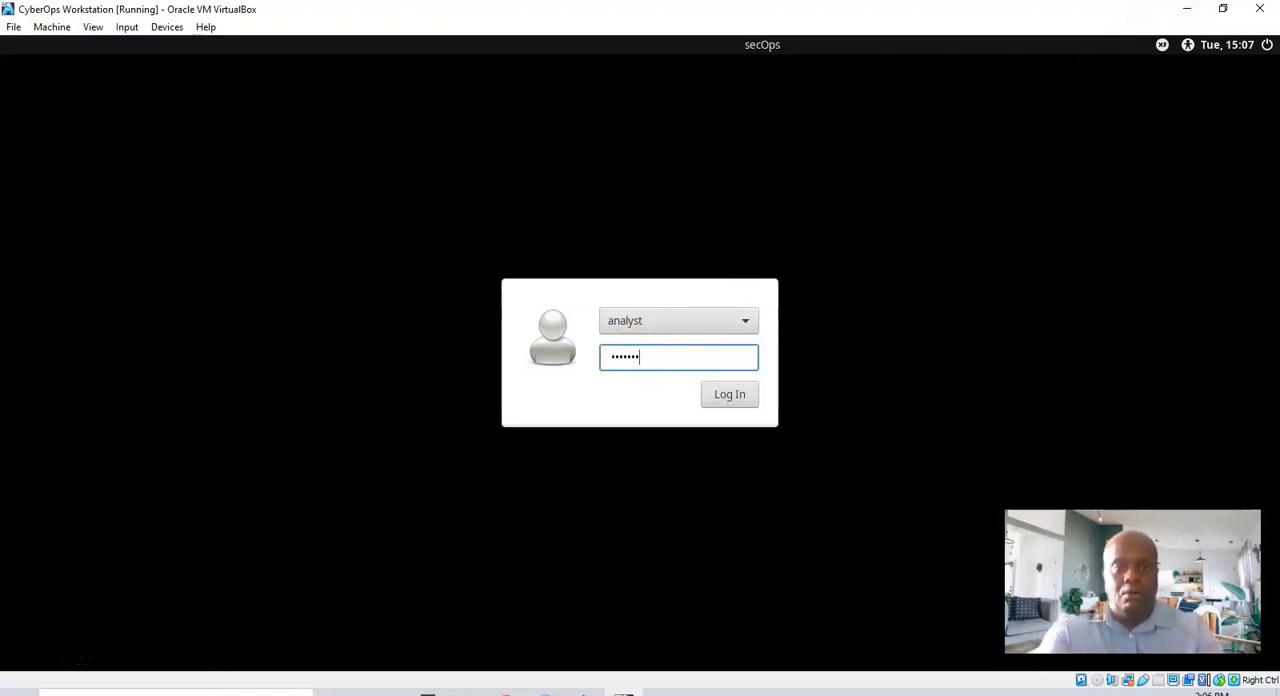
{"action": "key", "text": "Return"}
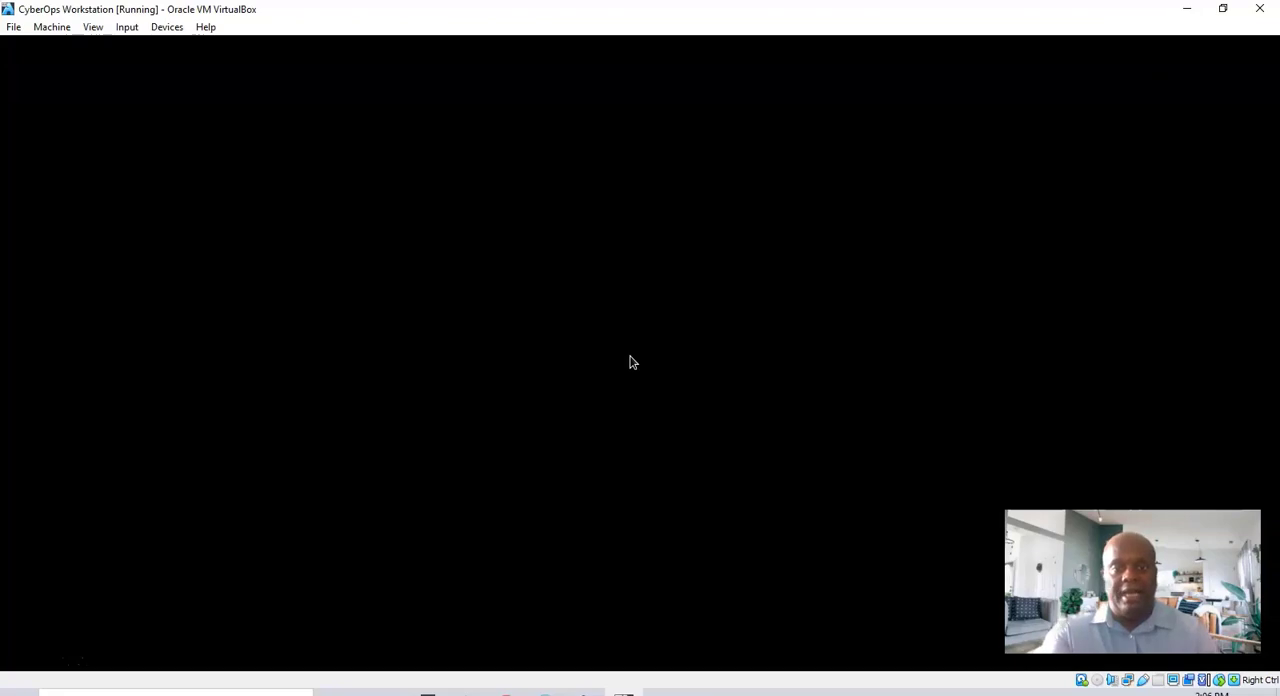